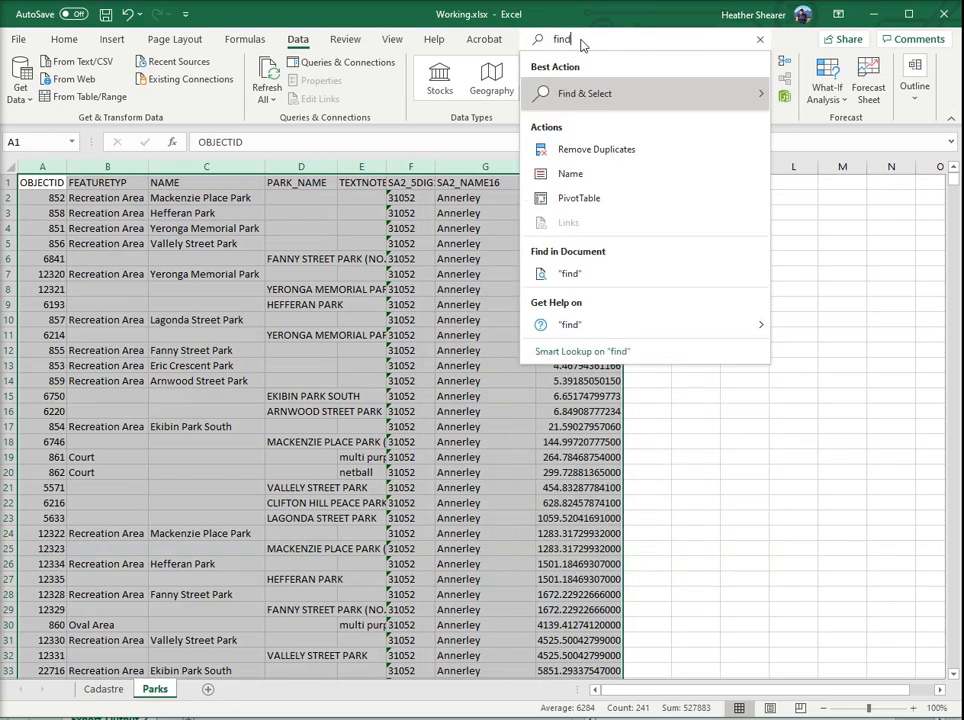
Try removing duplicate rows from the Parks sheet, comparing only the Shape_Area column
text(duplica)
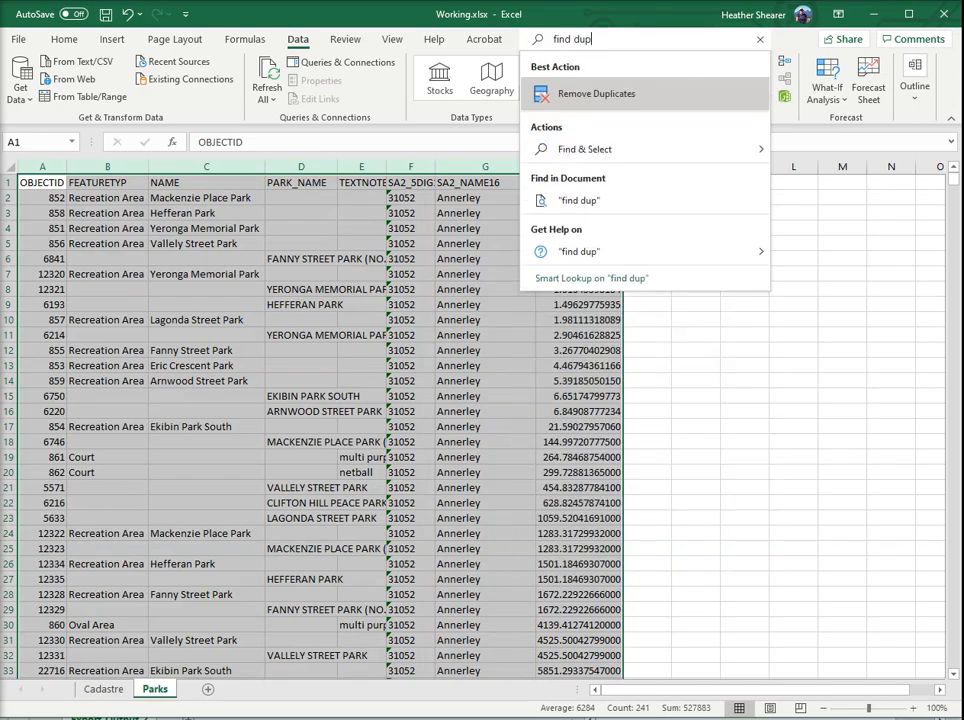
text(tes)
key(Return)
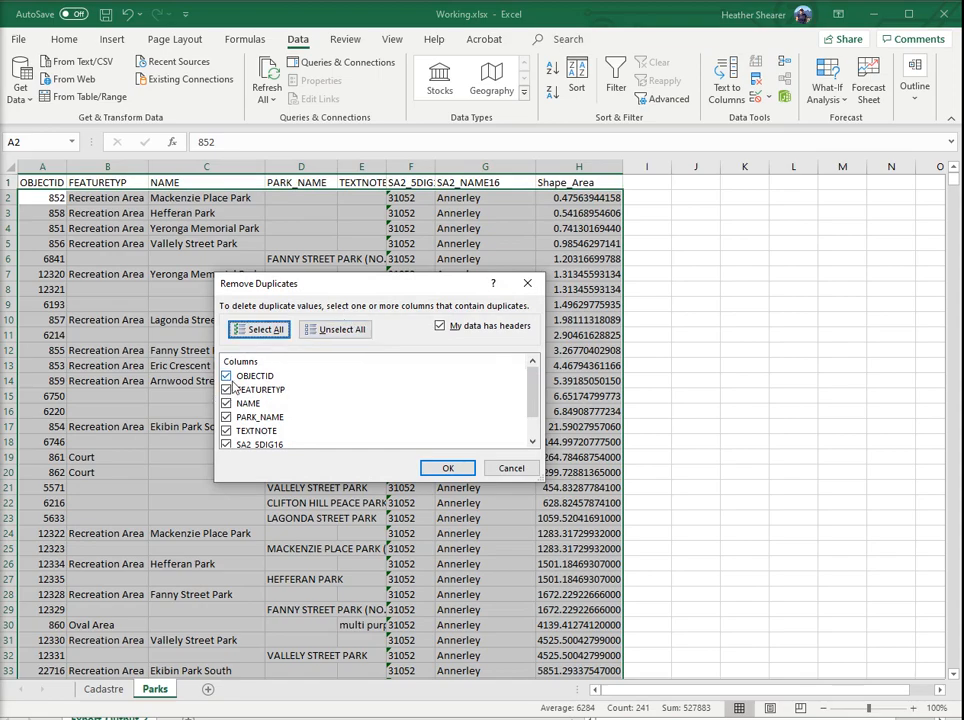
click(330, 331)
scroll(300, 410, down, 2)
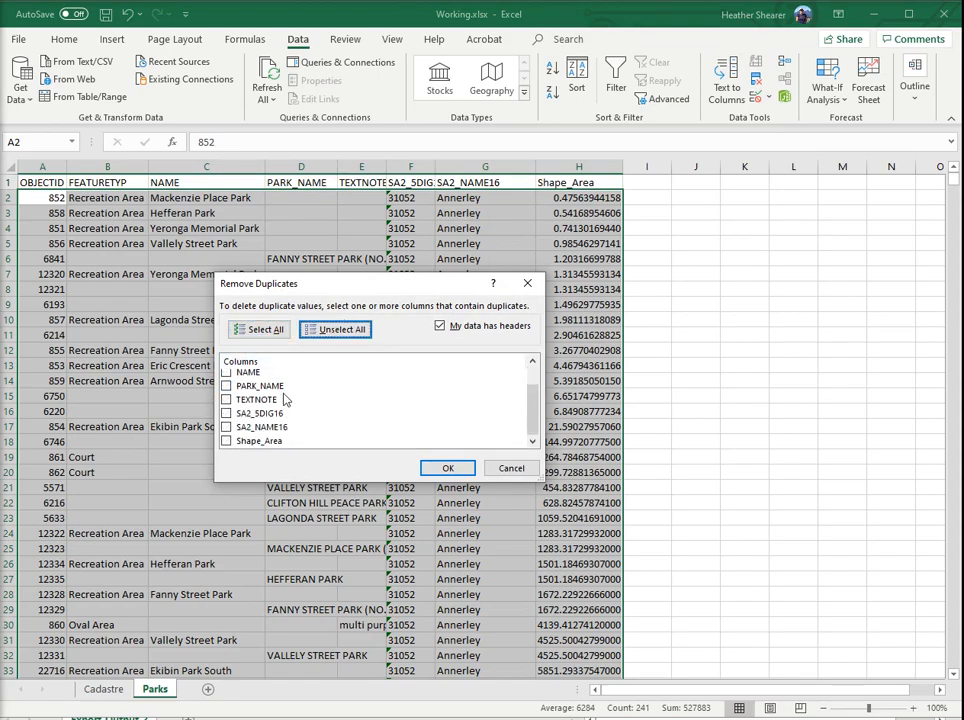
click(227, 441)
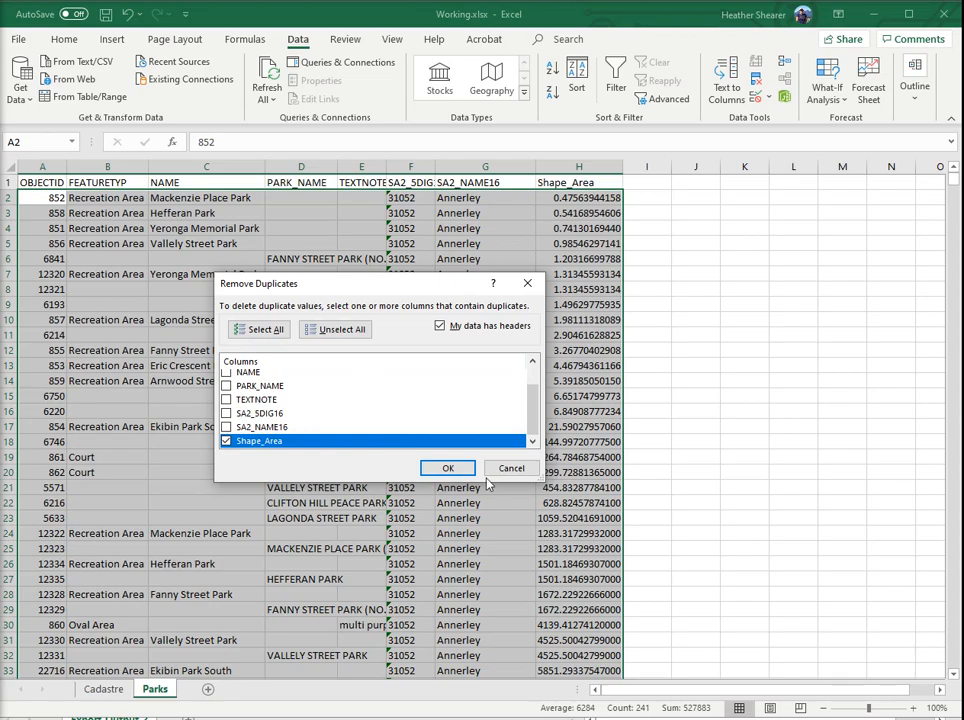
click(454, 469)
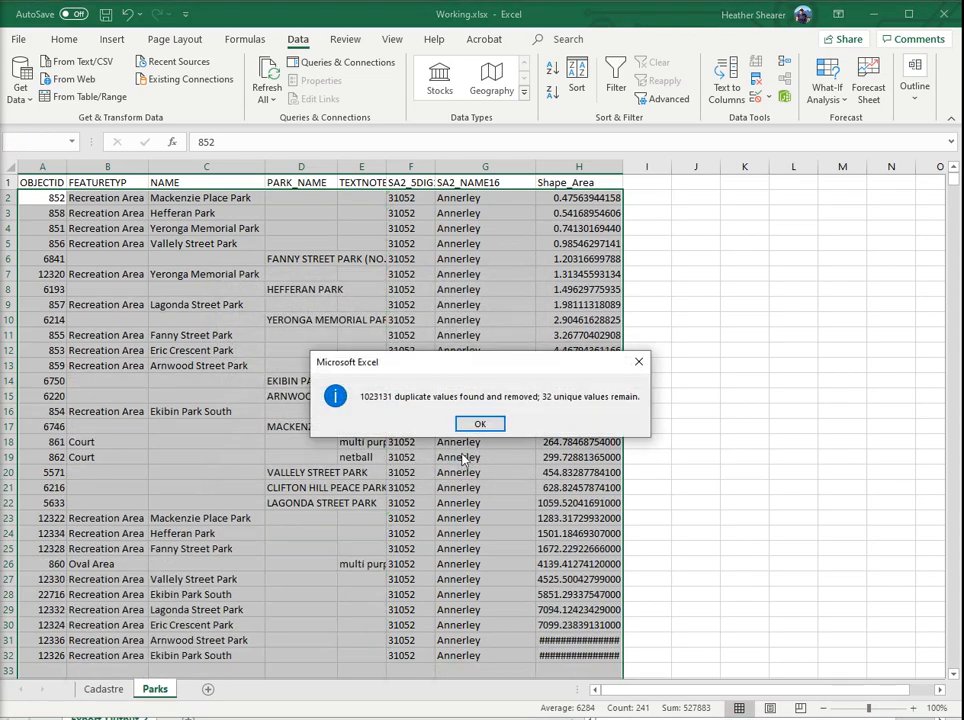
click(481, 423)
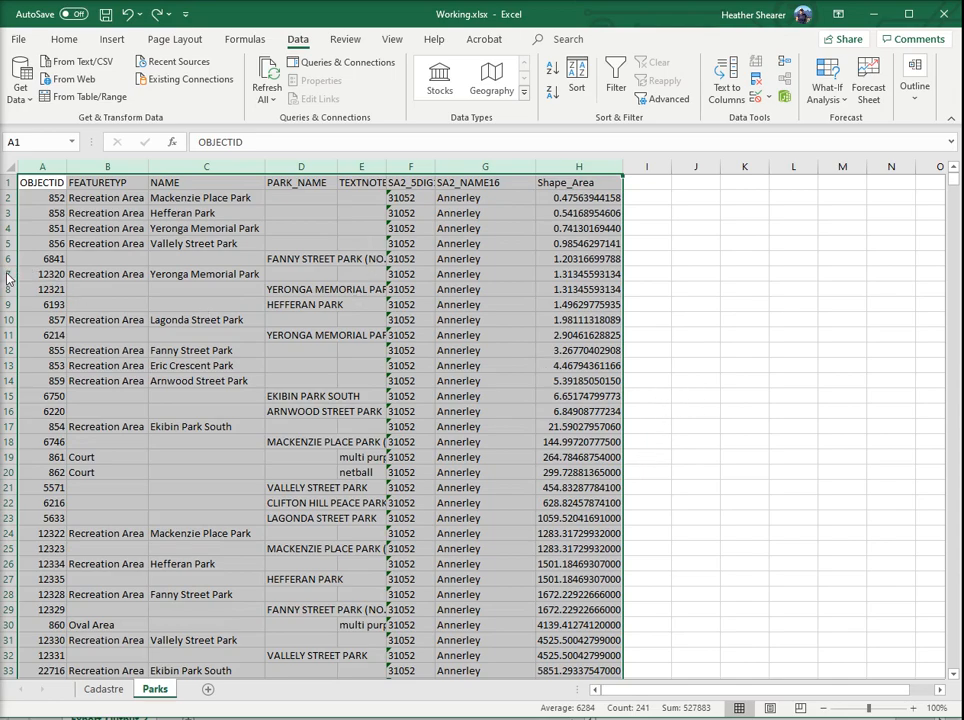
Select the rows with matching Shape_Area values, rows 7–8, 24–29 and 31–35, and save the workbook
click(796, 347)
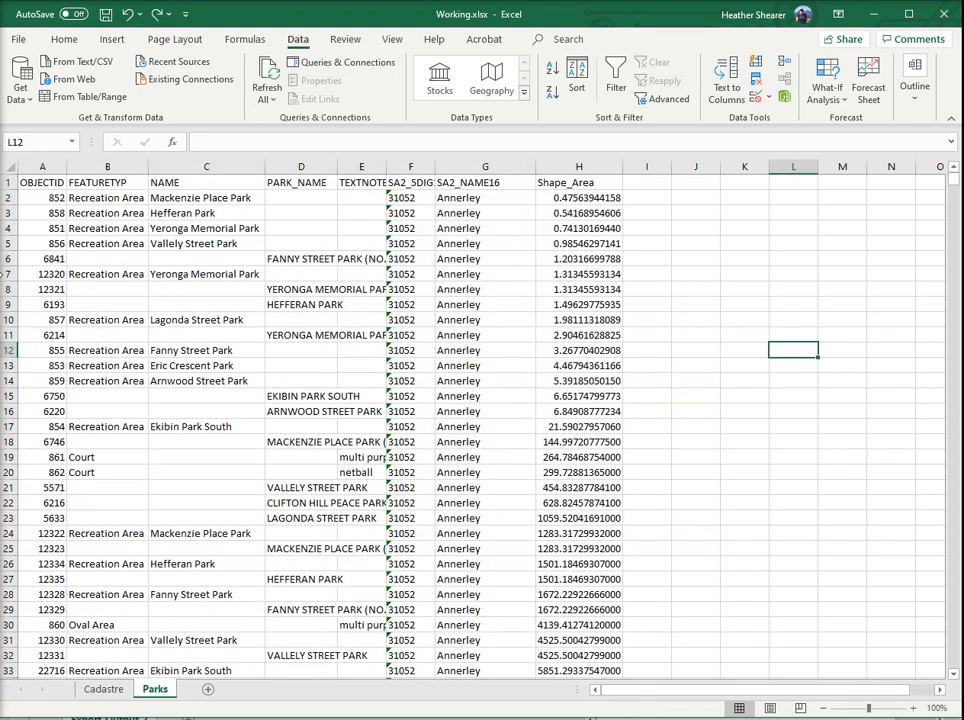
drag(5, 273, 5, 289)
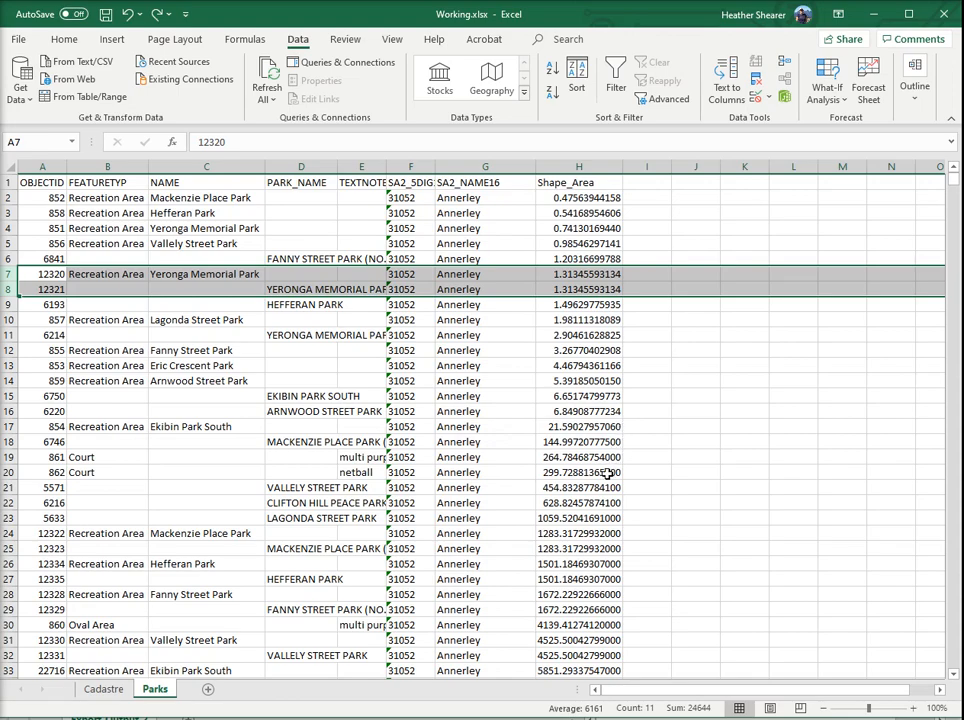
scroll(598, 487, down, 1)
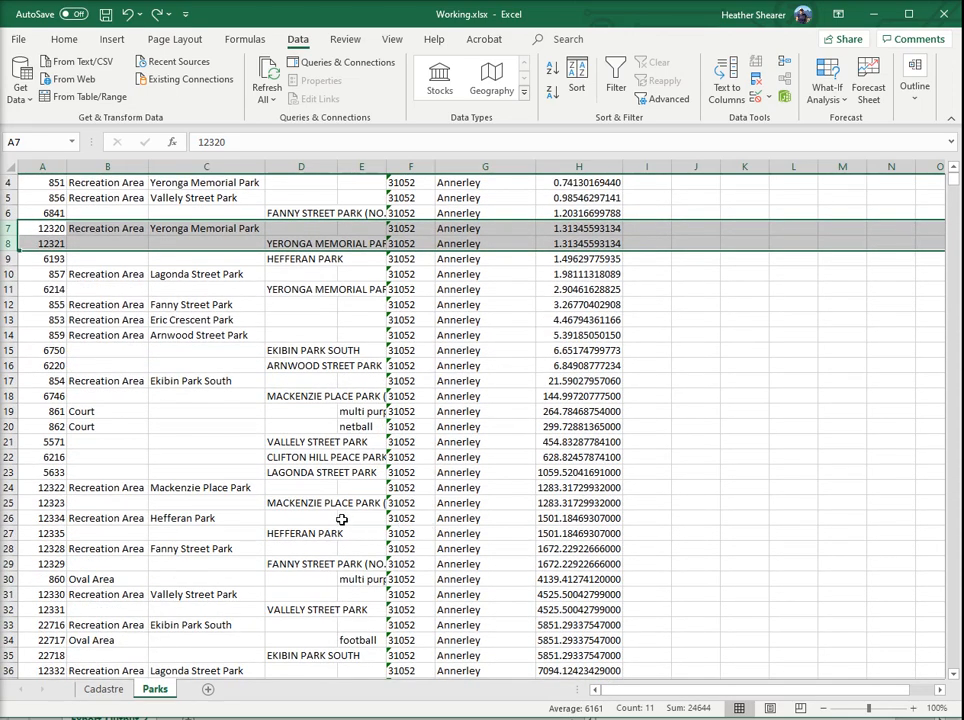
drag(9, 487, 10, 518)
scroll(601, 534, down, 1)
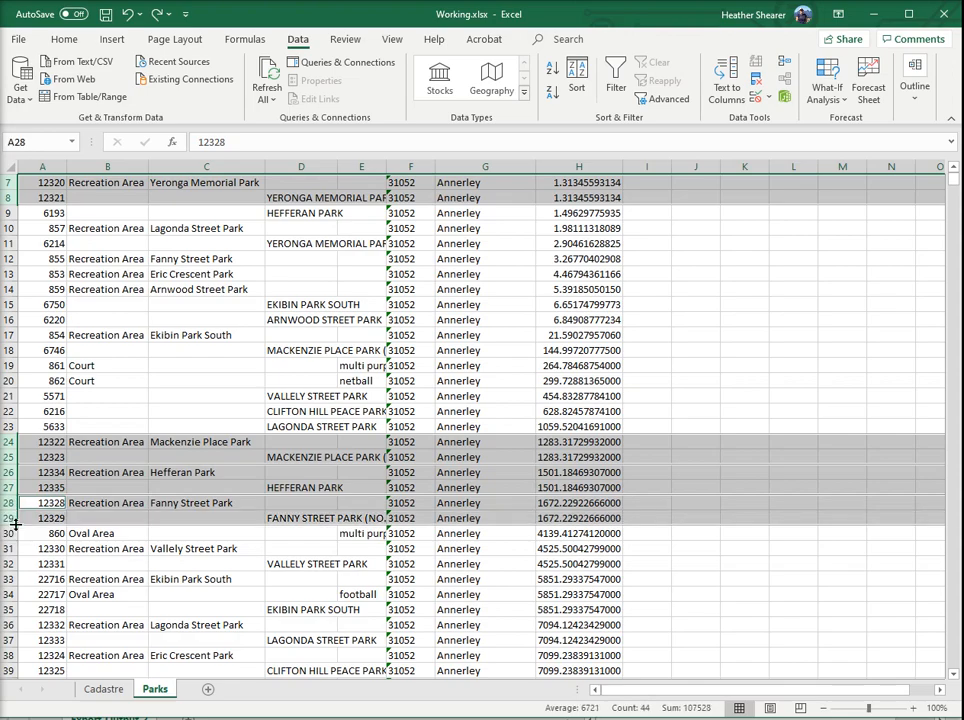
drag(9, 549, 6, 610)
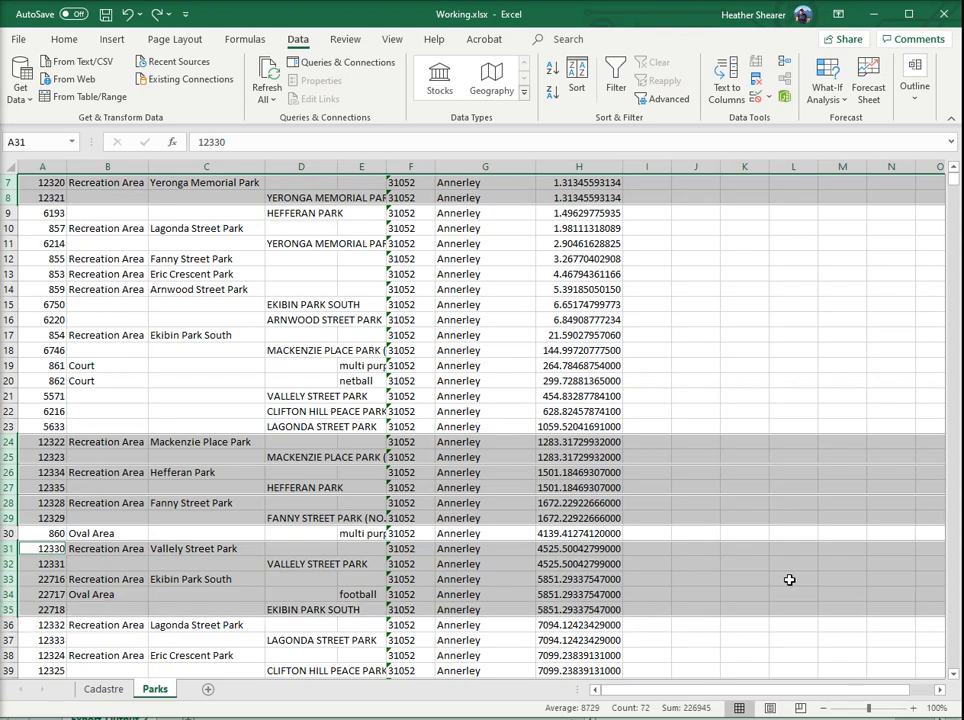
click(105, 15)
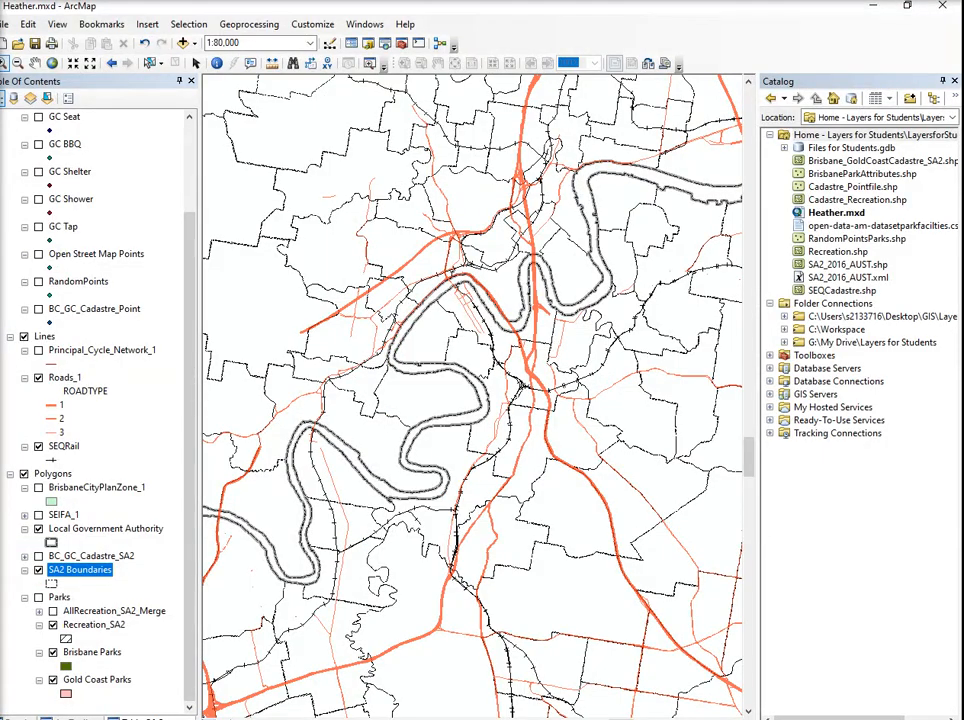
In ArcMap, select Annerley in the SA2 Boundaries attribute table, zoom to it, and close the table
right_click(97, 575)
click(165, 458)
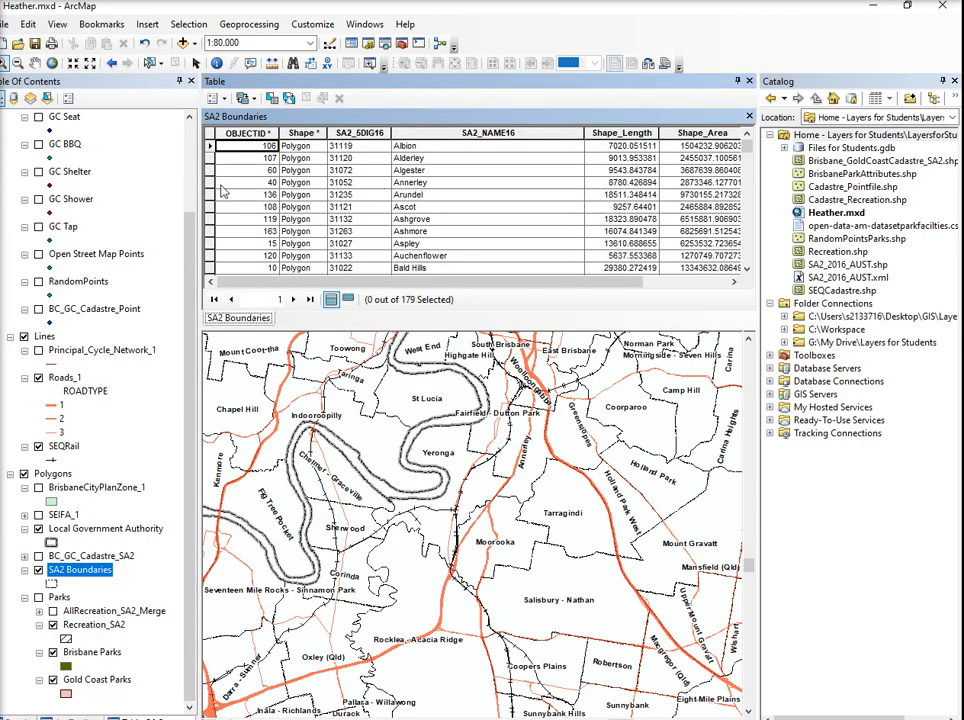
click(210, 183)
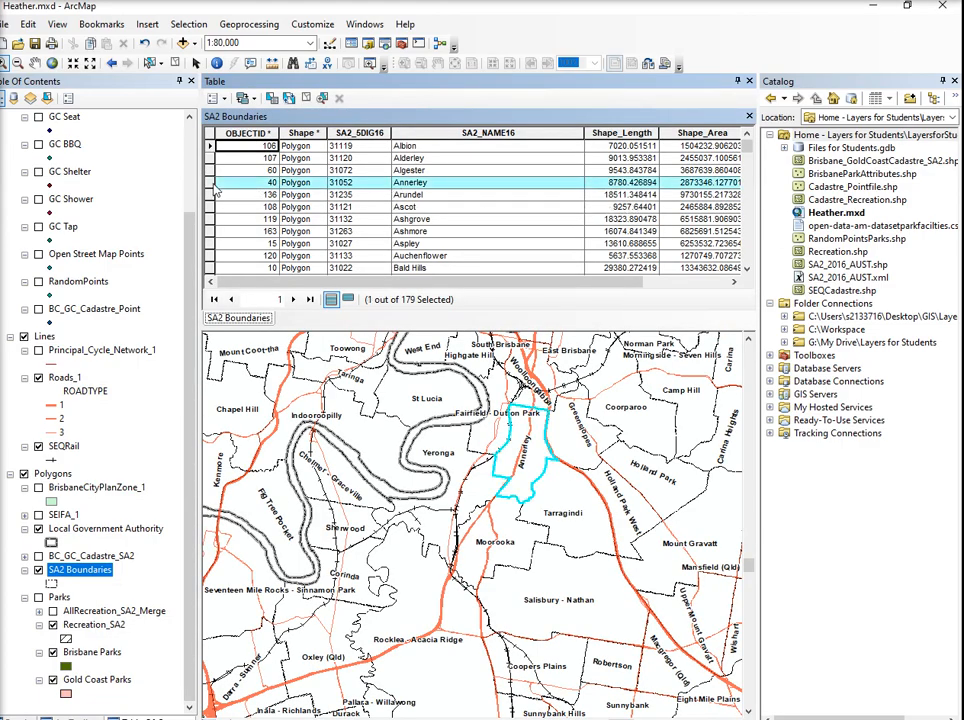
click(322, 99)
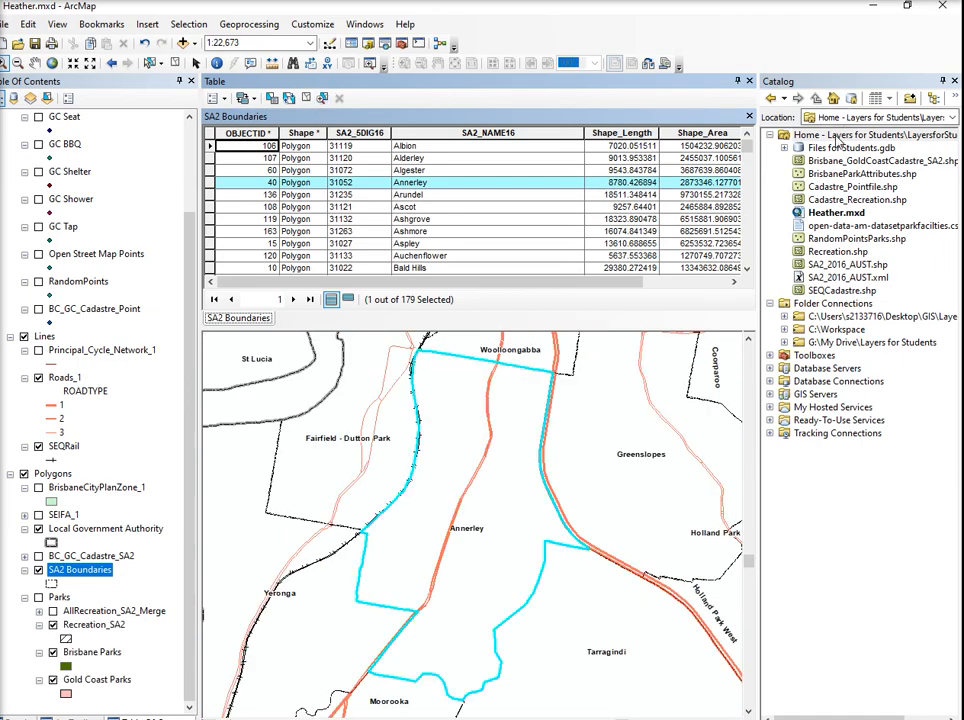
click(750, 82)
Show the Parks group with only AllRecreation_SA2_Merge visible, turning off Recreation_SA2, Brisbane Parks and Gold Coast Parks
click(34, 62)
drag(572, 449, 582, 317)
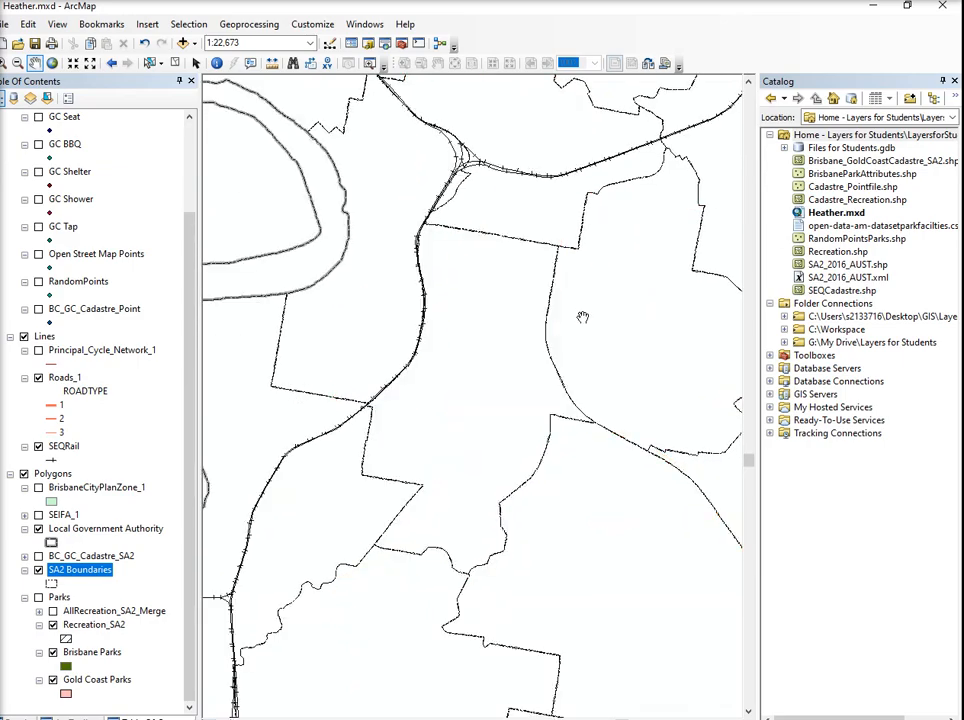
click(53, 625)
click(53, 652)
click(53, 680)
click(38, 598)
click(53, 611)
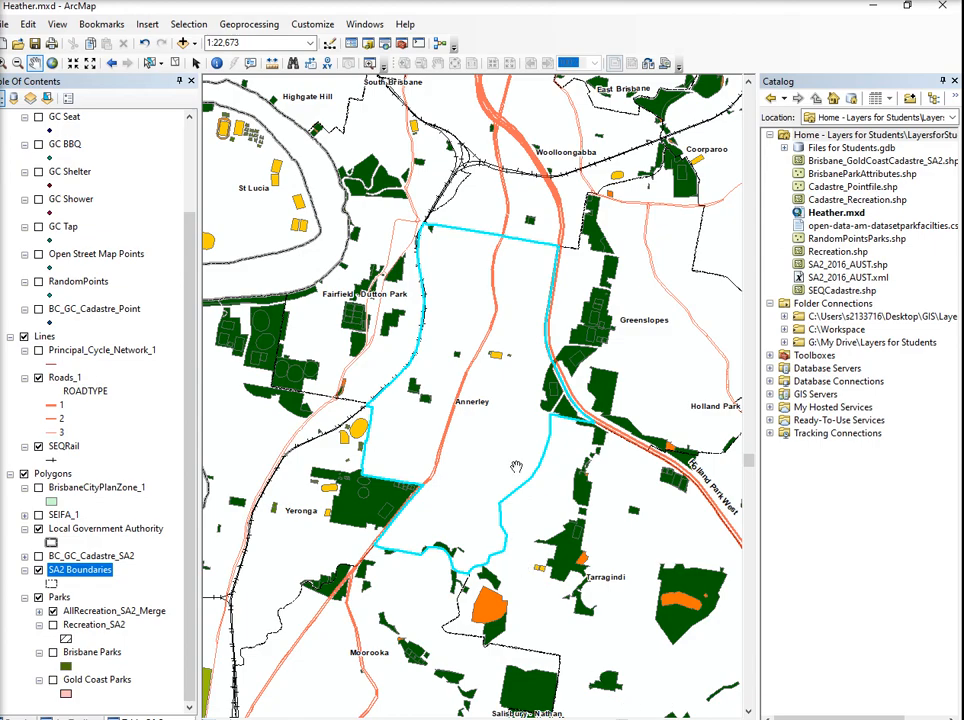
Set up Select By Location with AllRecreation_SA2_Merge as the target layer and SA2 Boundaries as the source layer
click(199, 29)
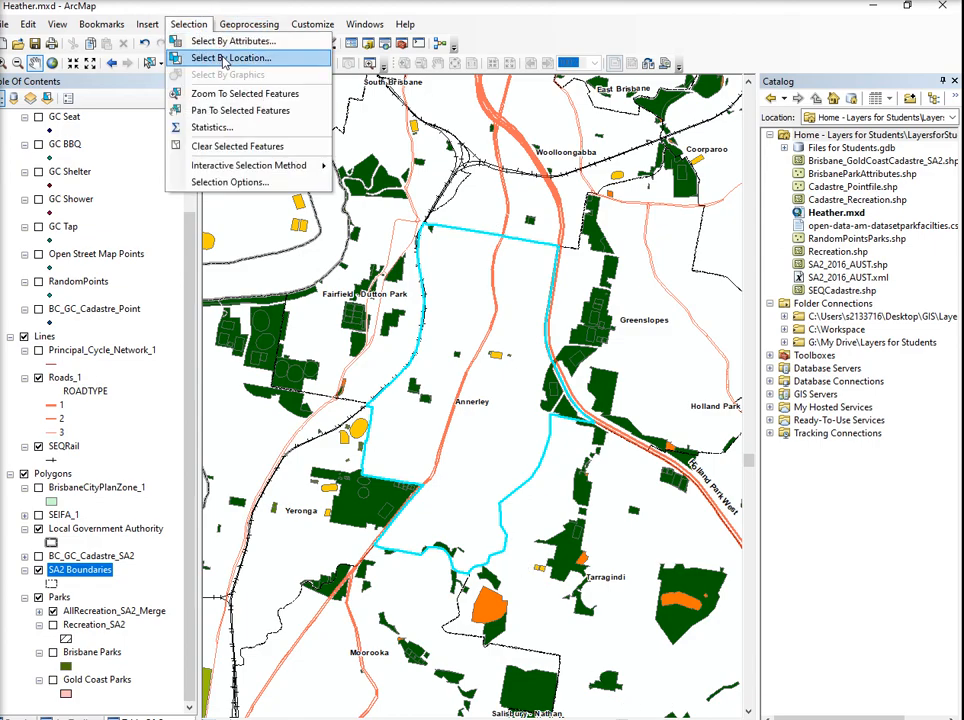
click(185, 56)
drag(115, 40, 465, 80)
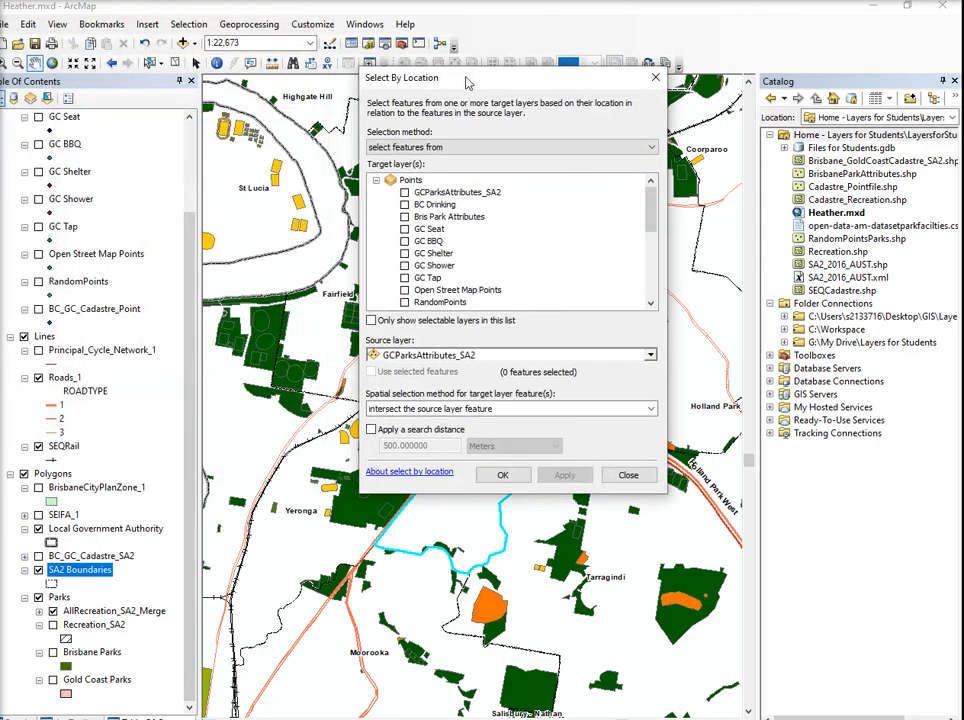
scroll(453, 225, down, 5)
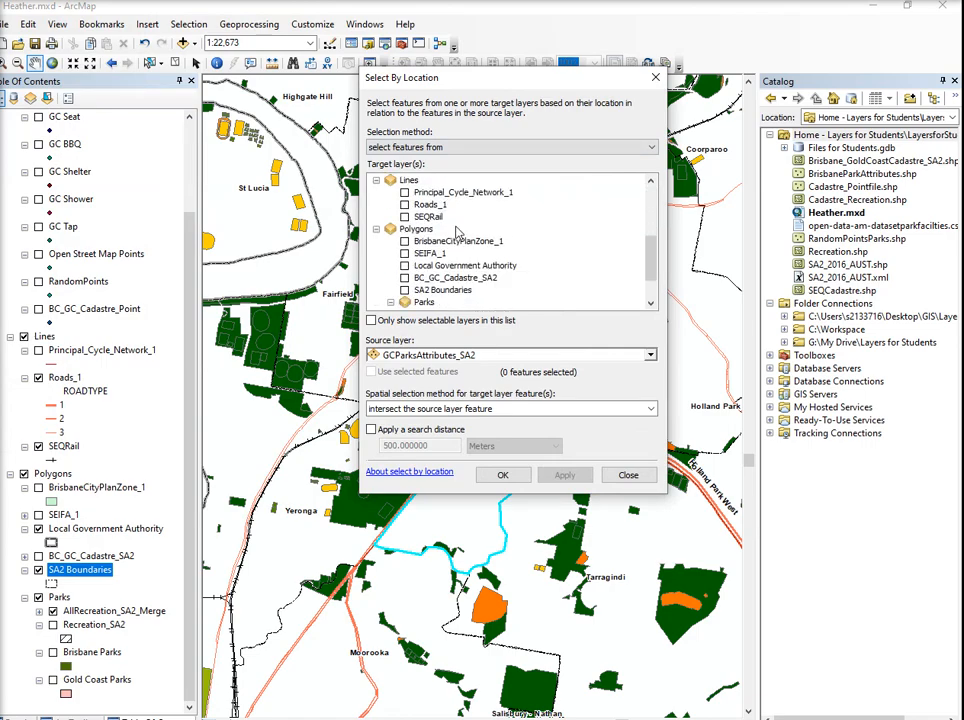
click(419, 265)
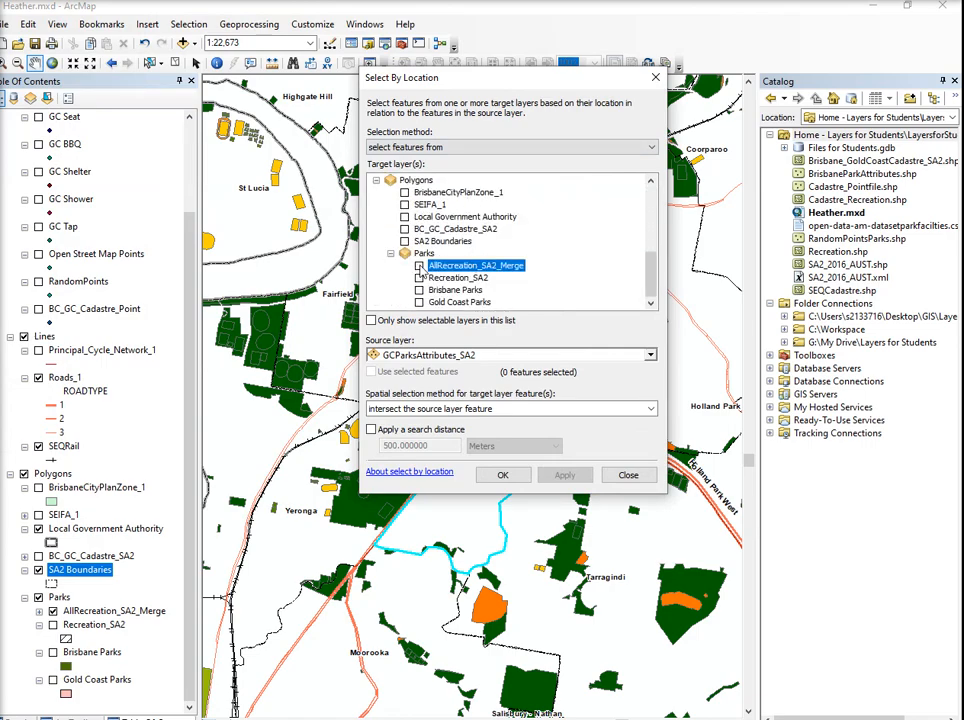
click(650, 355)
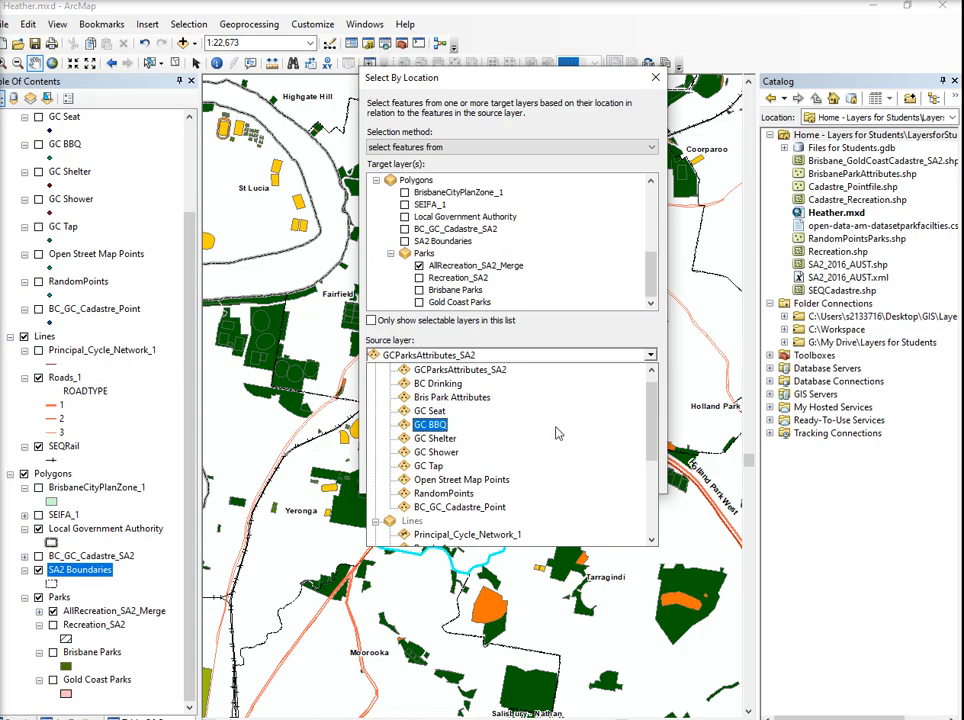
scroll(558, 433, down, 3)
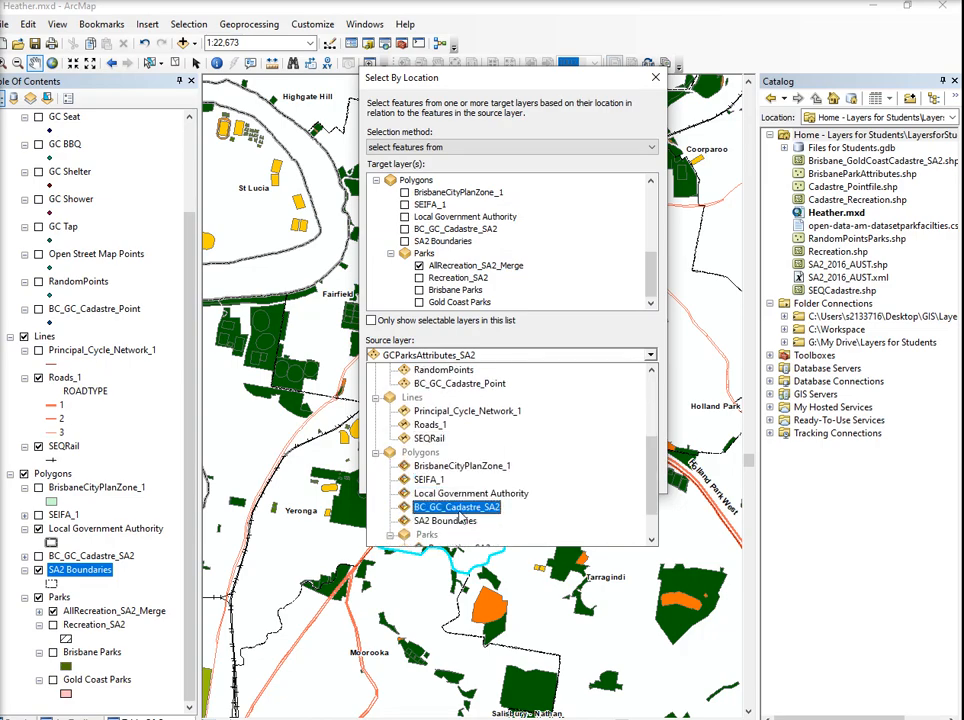
click(455, 522)
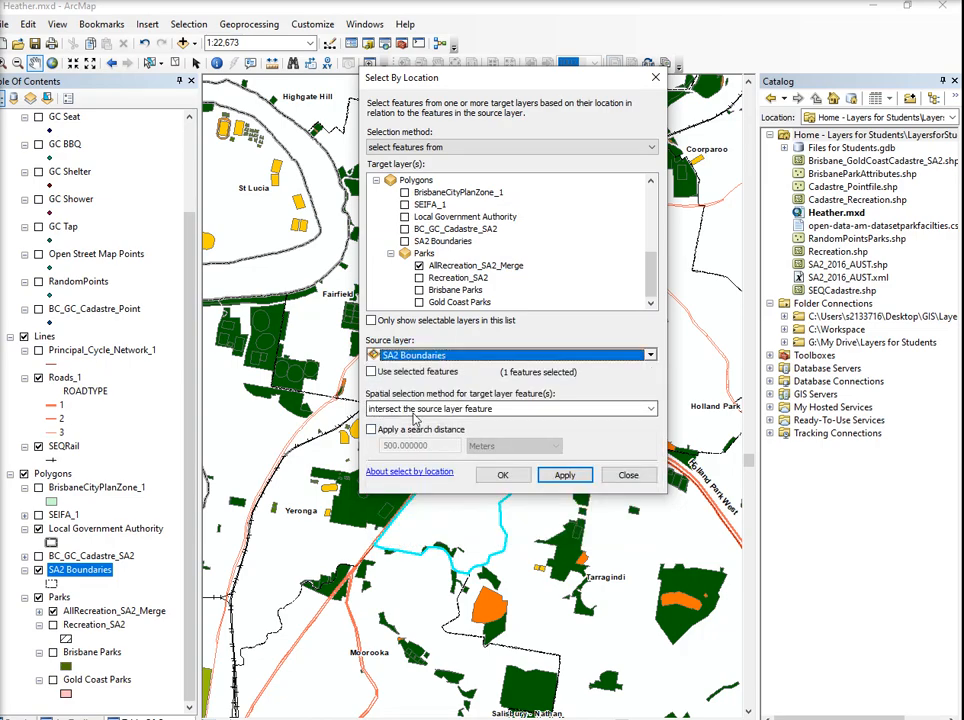
Select the target features that are within the source layer feature, using only the selected SA2 boundary
click(645, 408)
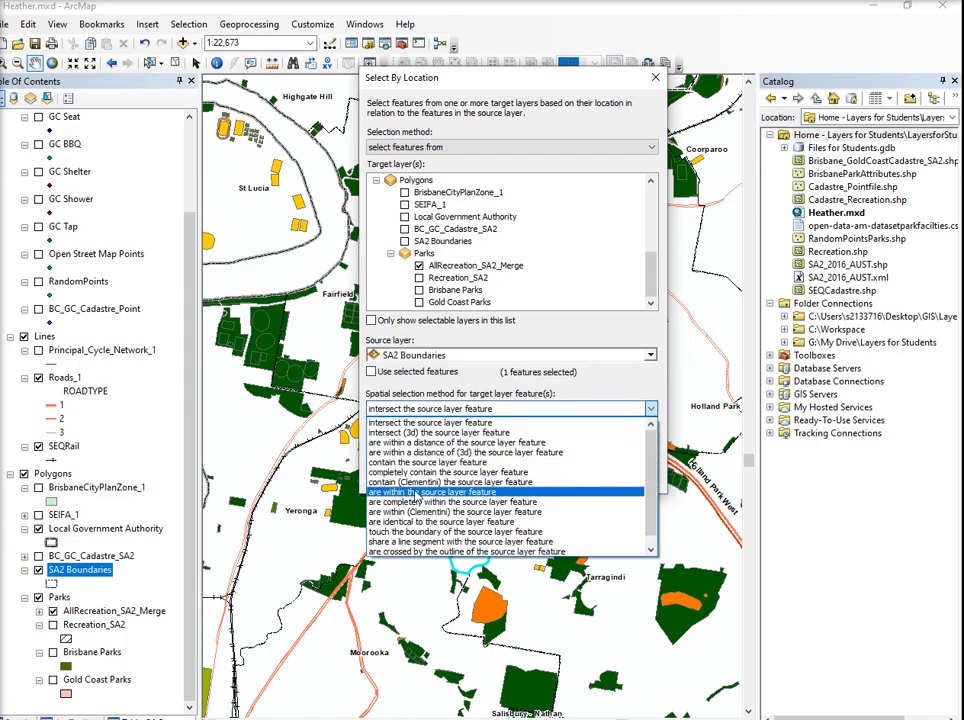
click(432, 492)
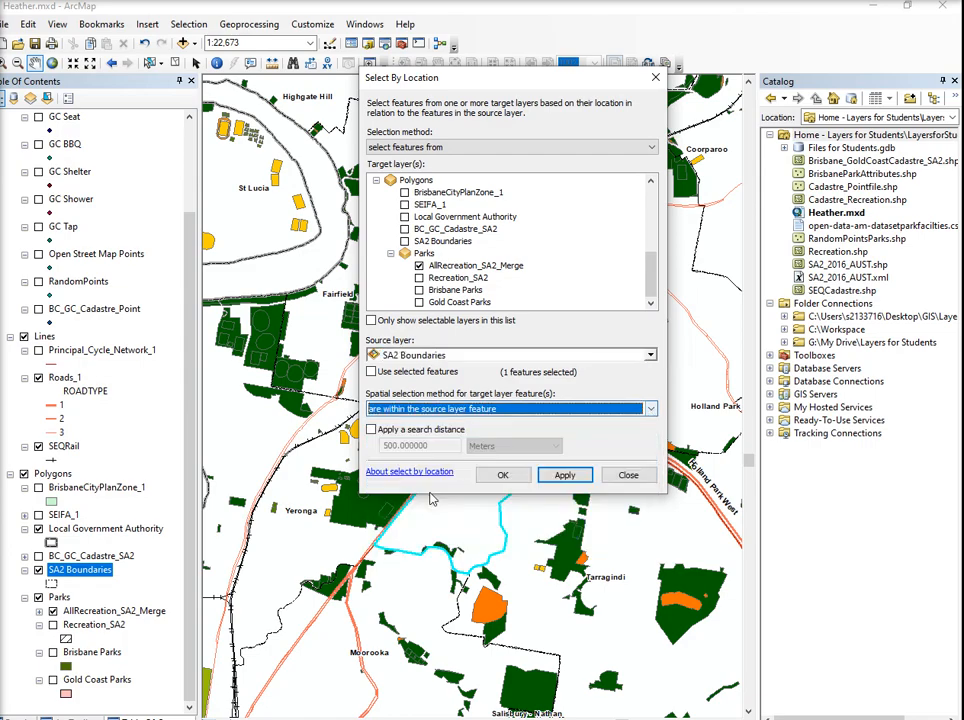
click(372, 372)
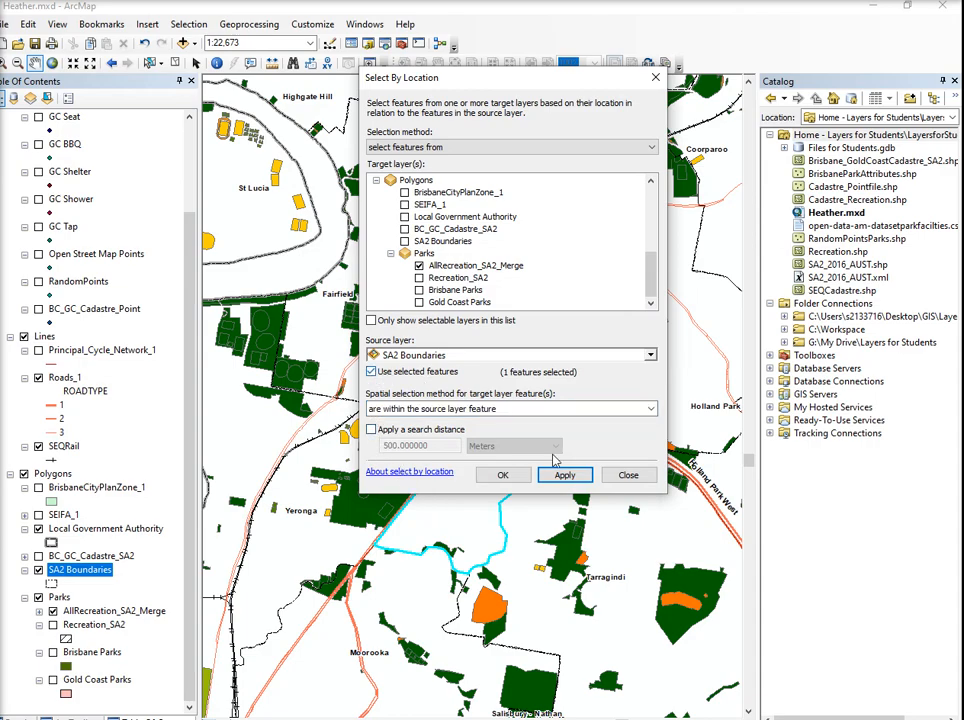
click(503, 476)
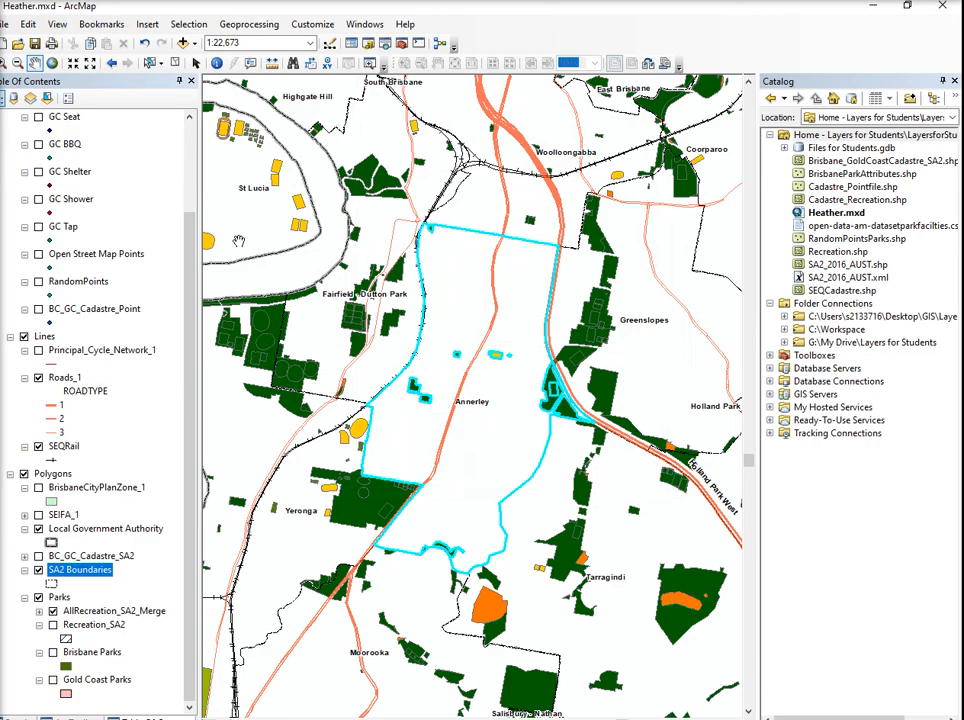
Open the AllRecreation_SA2_Merge attribute table, show only the selected records, and look through them
click(110, 611)
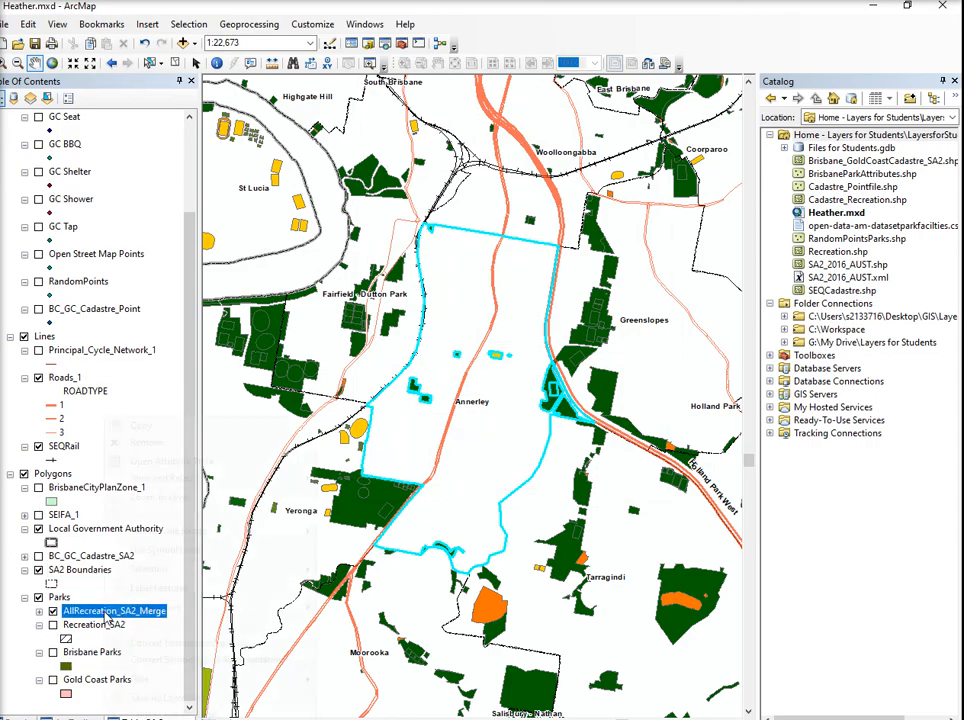
right_click(105, 611)
click(140, 458)
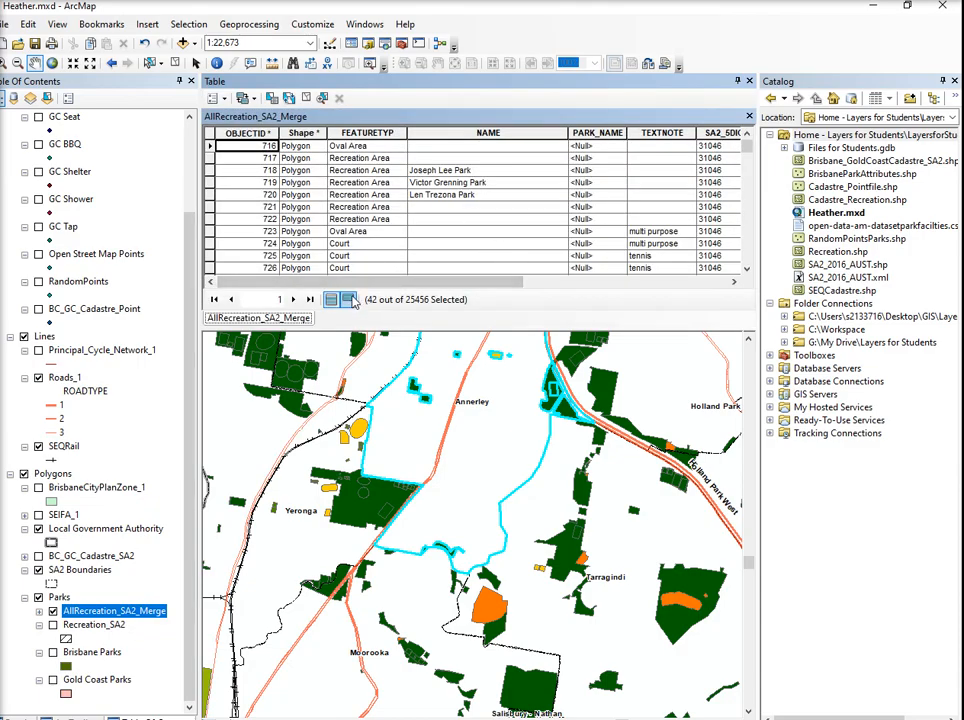
click(347, 299)
scroll(547, 226, down, 2)
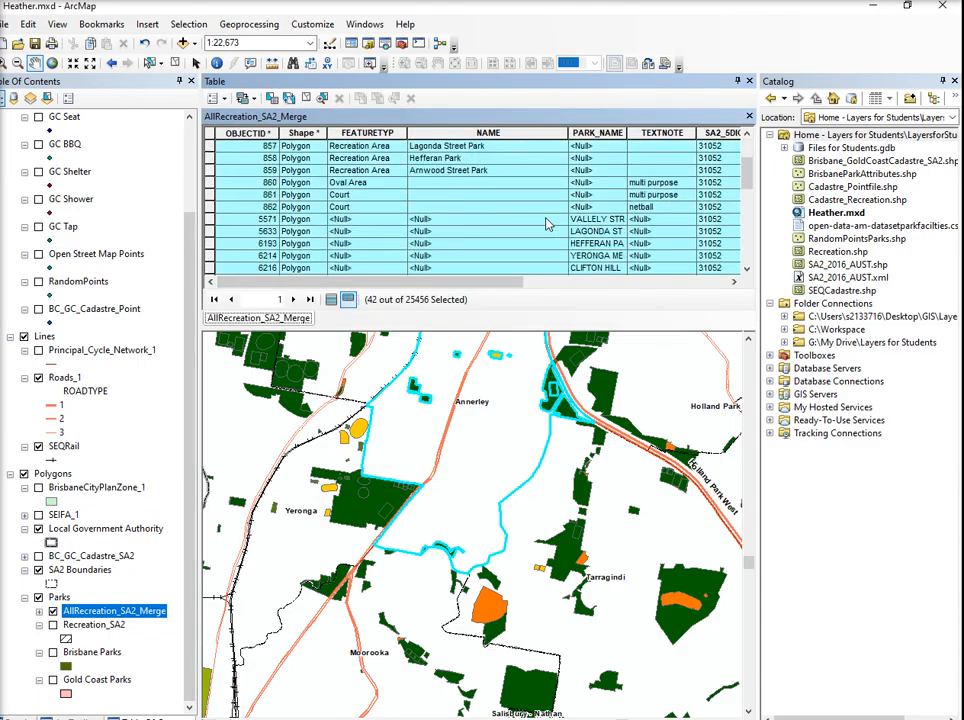
scroll(547, 223, down, 1)
scroll(547, 223, up, 3)
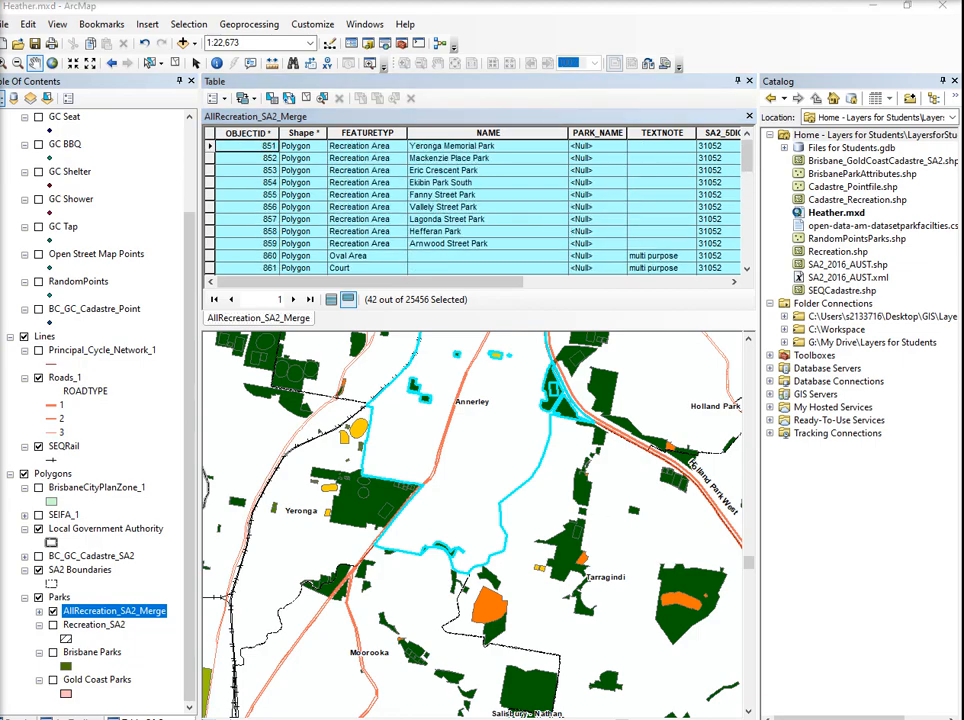
Highlight the Hefferan Park record, OBJECTID 858, among the selected records in the attribute table
key(alt+Tab)
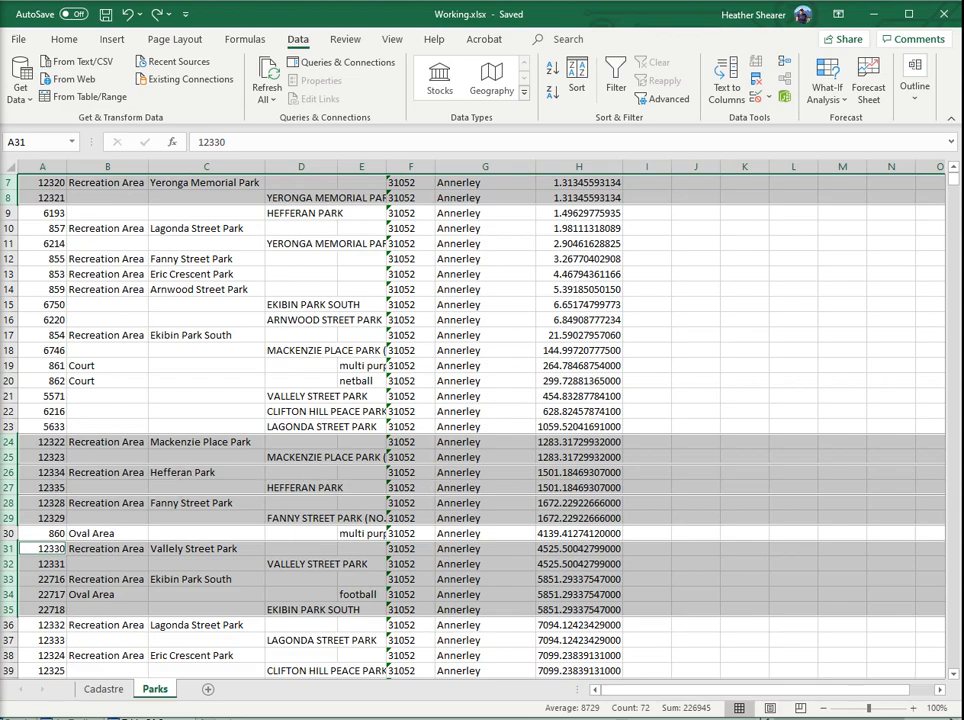
key(alt+Tab)
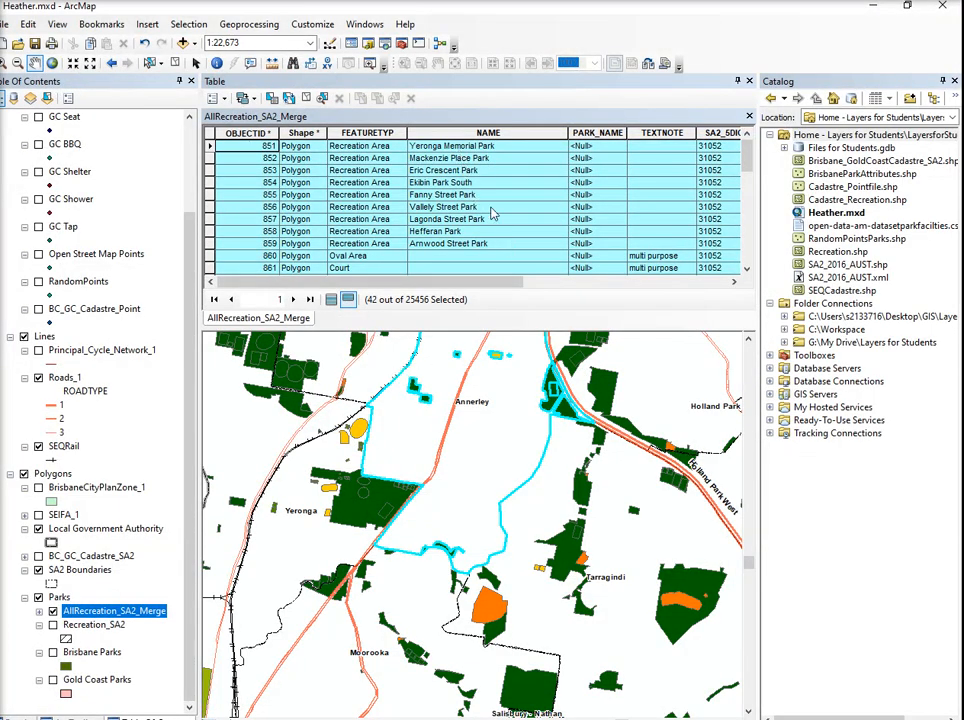
scroll(503, 214, down, 2)
scroll(503, 214, up, 2)
click(208, 231)
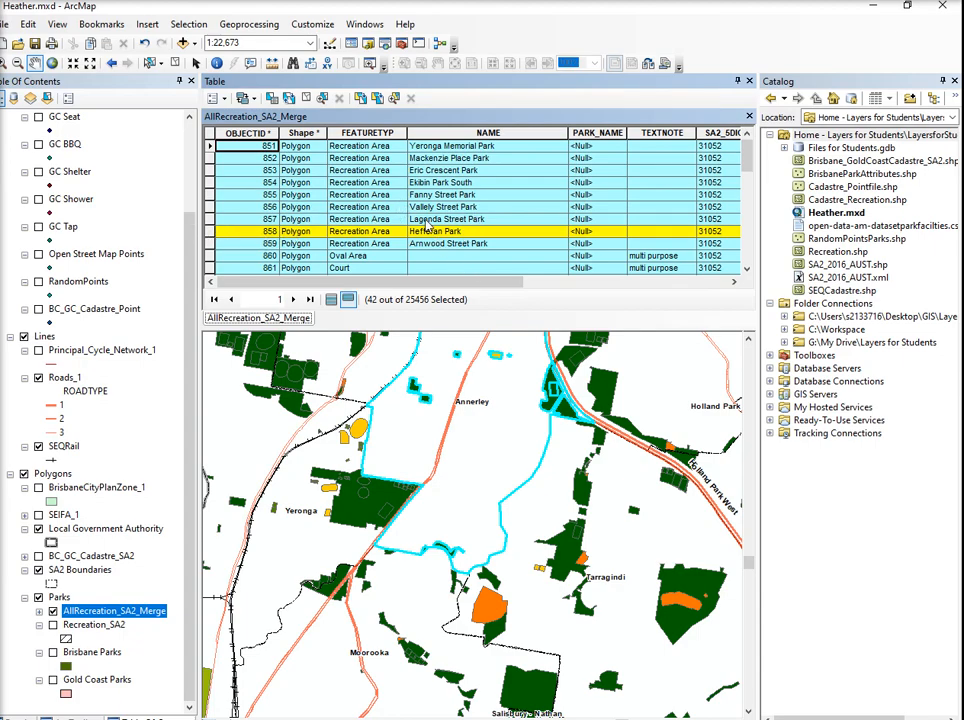
Zoom to the highlighted Hefferan Park record on the map and identify its feature
click(393, 98)
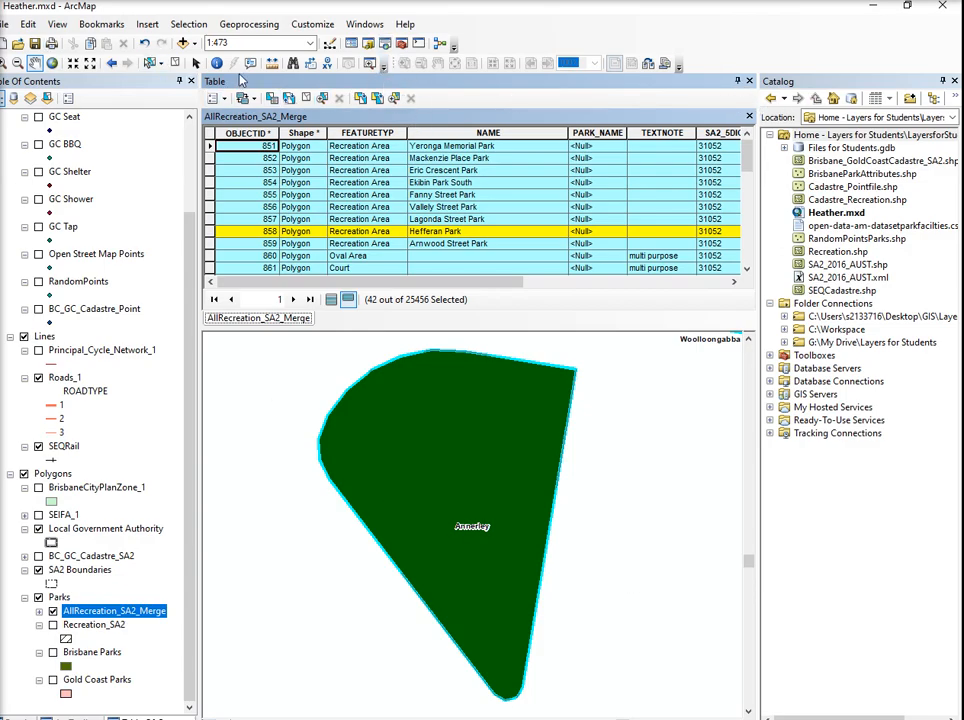
click(216, 63)
click(457, 448)
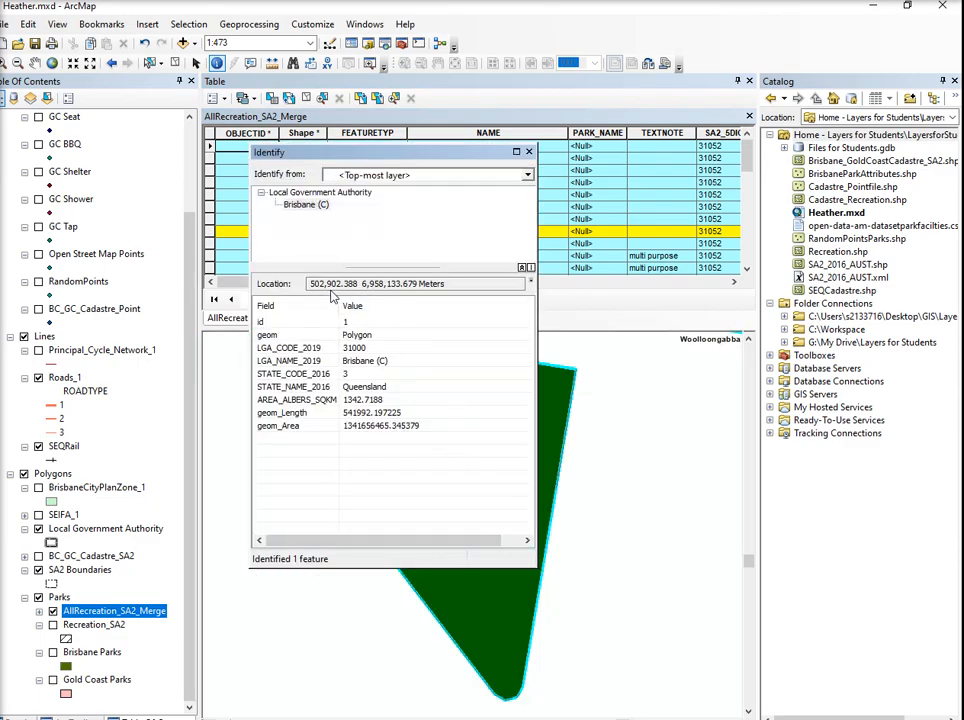
Identify the Hefferan Park polygon using only the AllRecreation_SA2_Merge layer, review its attributes, and close the results
click(529, 176)
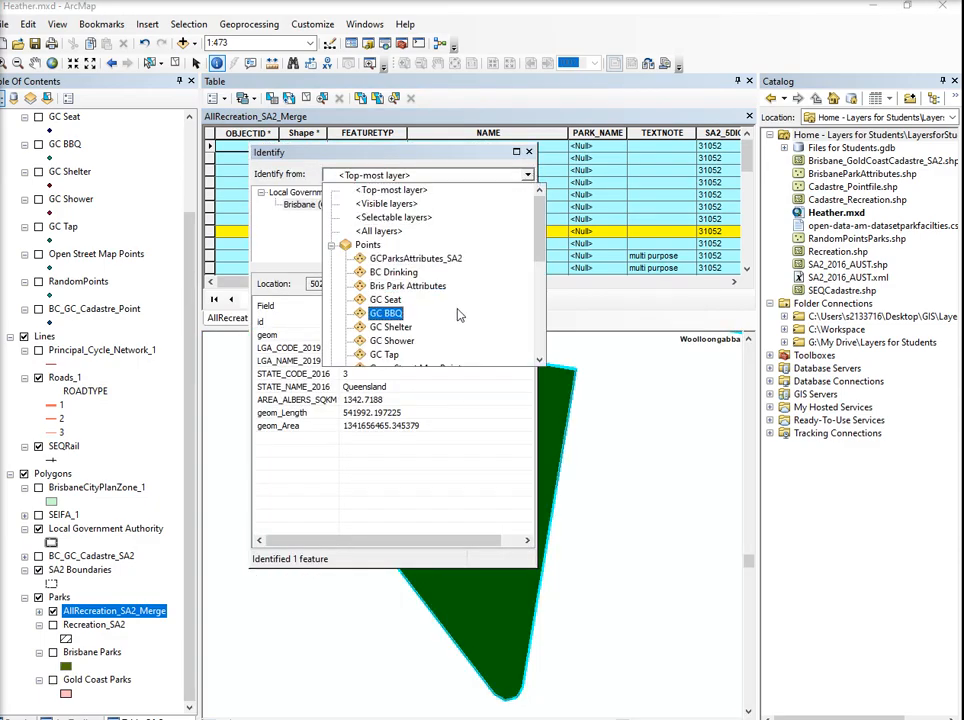
scroll(458, 316, down, 4)
scroll(458, 316, down, 3)
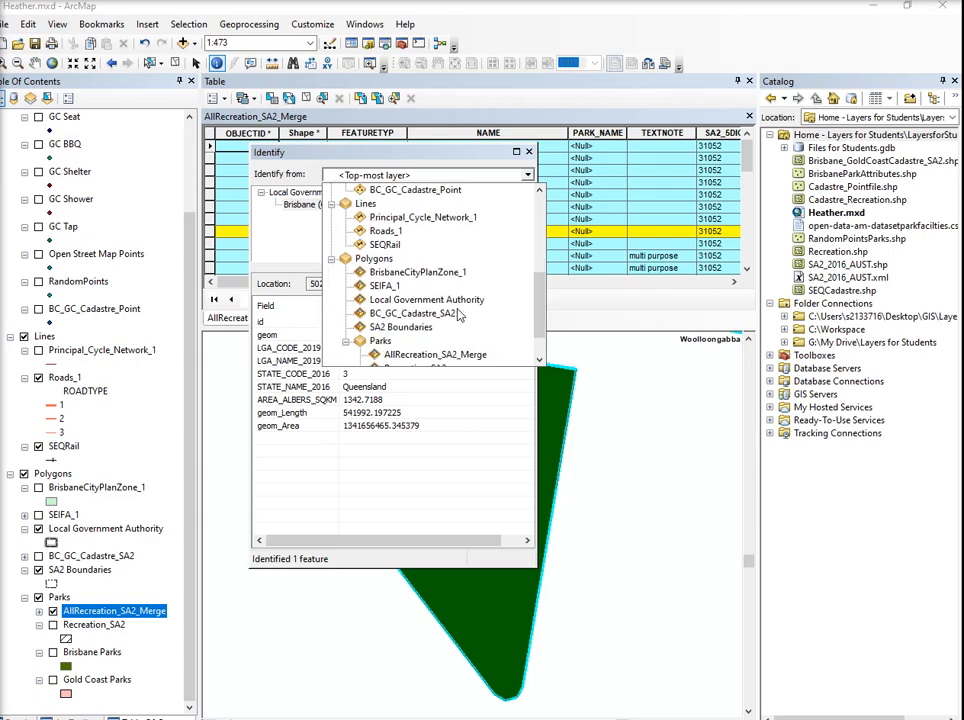
click(458, 313)
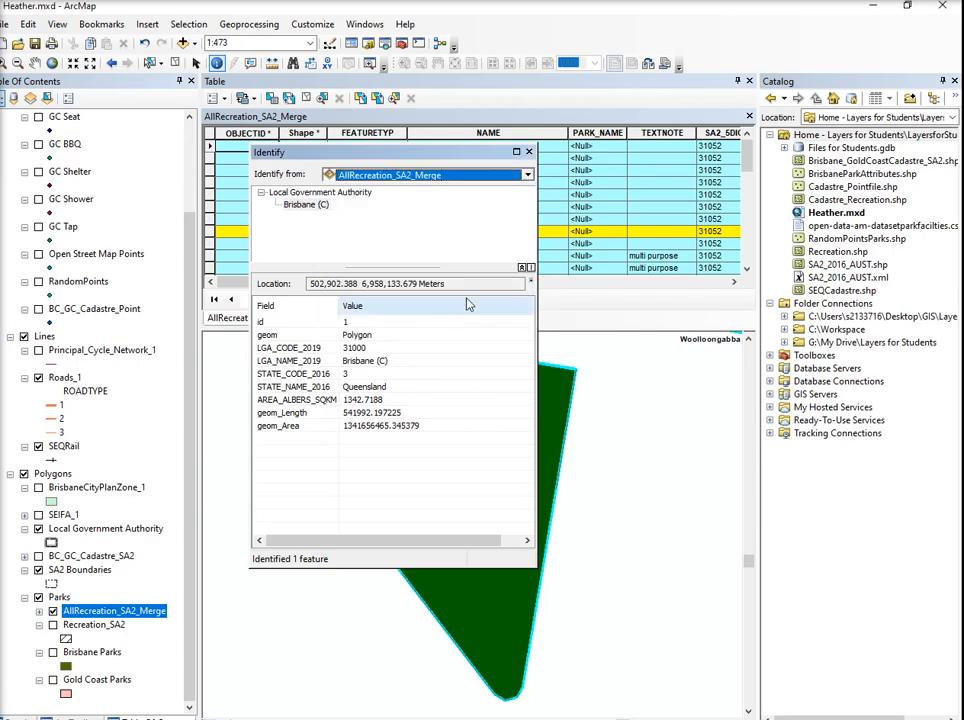
click(486, 596)
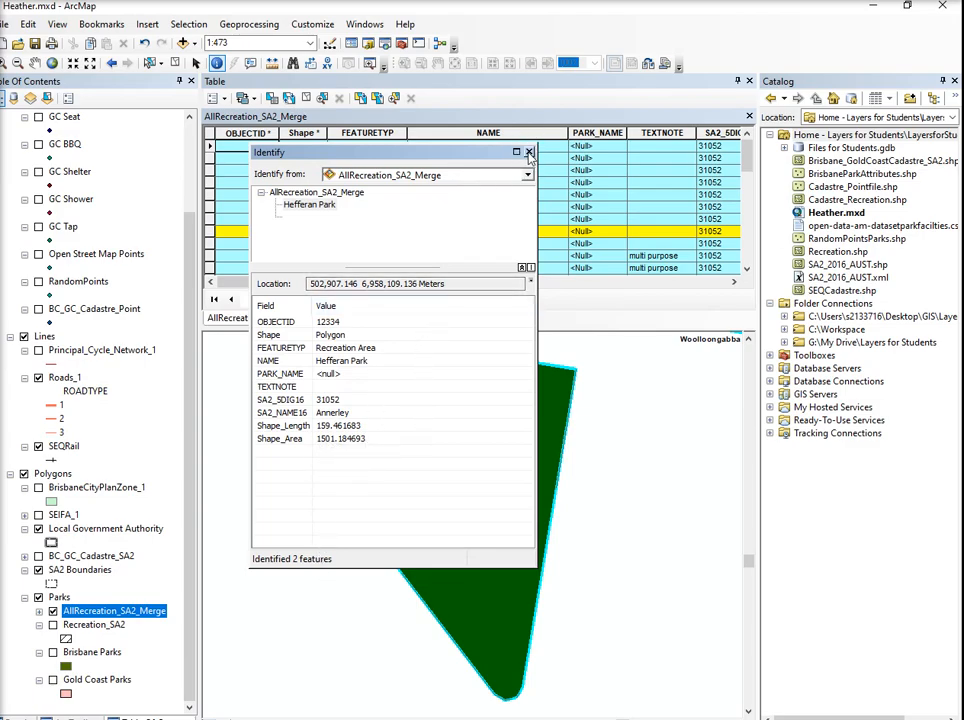
click(530, 152)
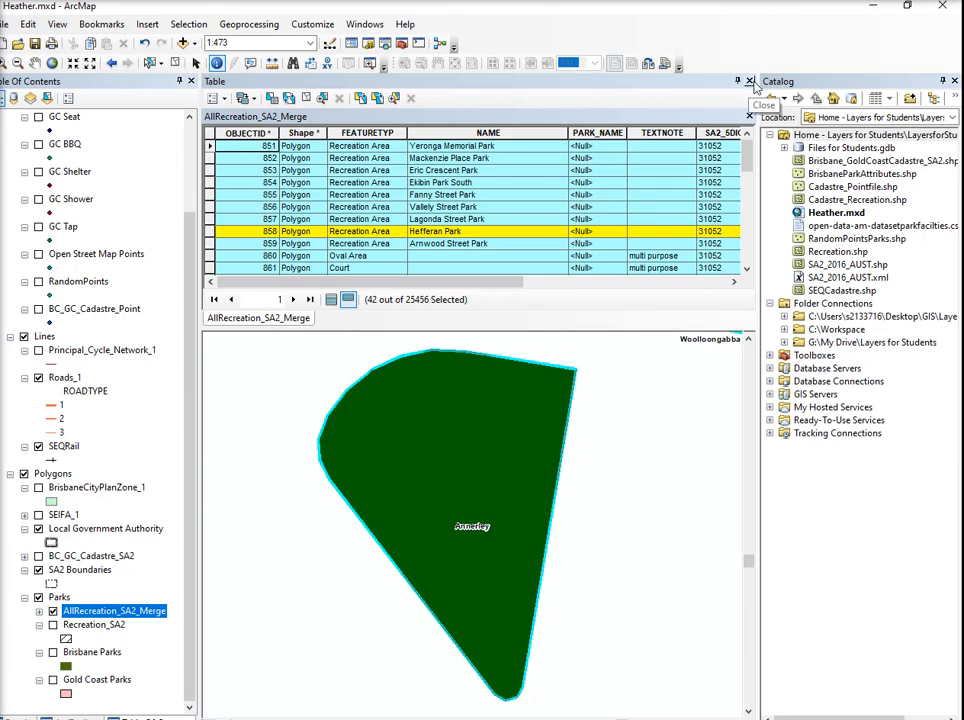
Close the attribute table, clear the feature selection, and zoom to the full extent of the Recreation_SA2 layer
click(749, 80)
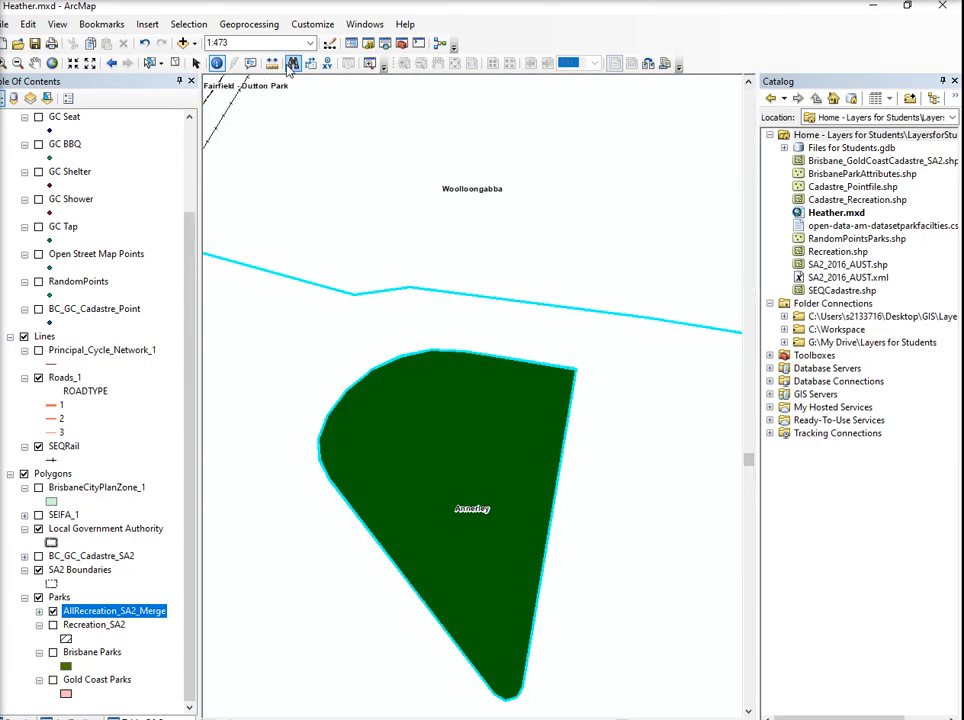
click(171, 63)
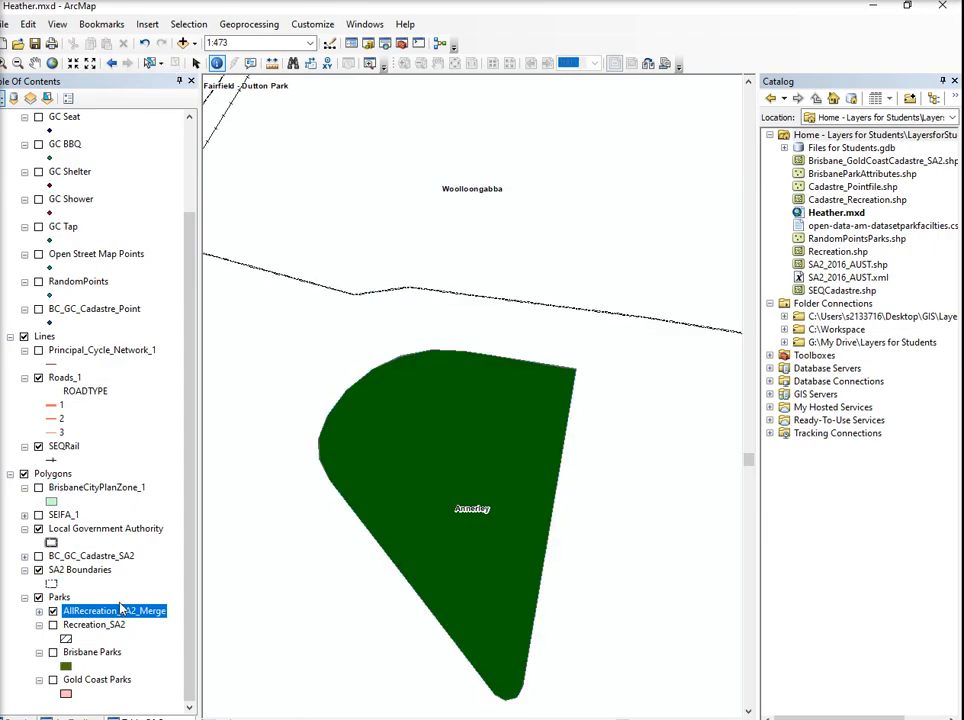
right_click(110, 628)
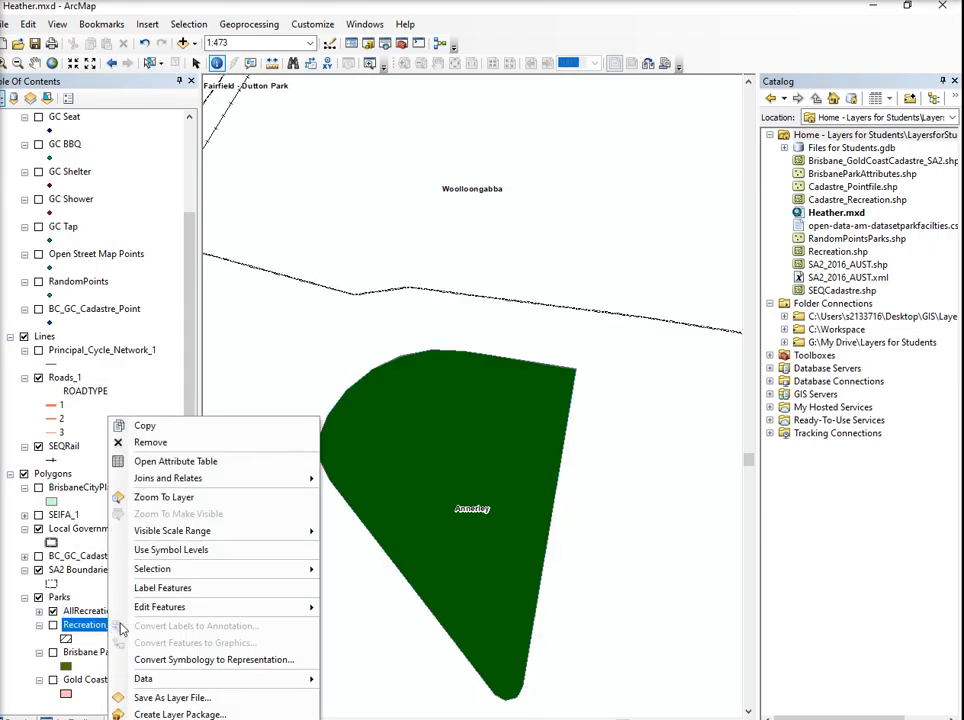
click(150, 496)
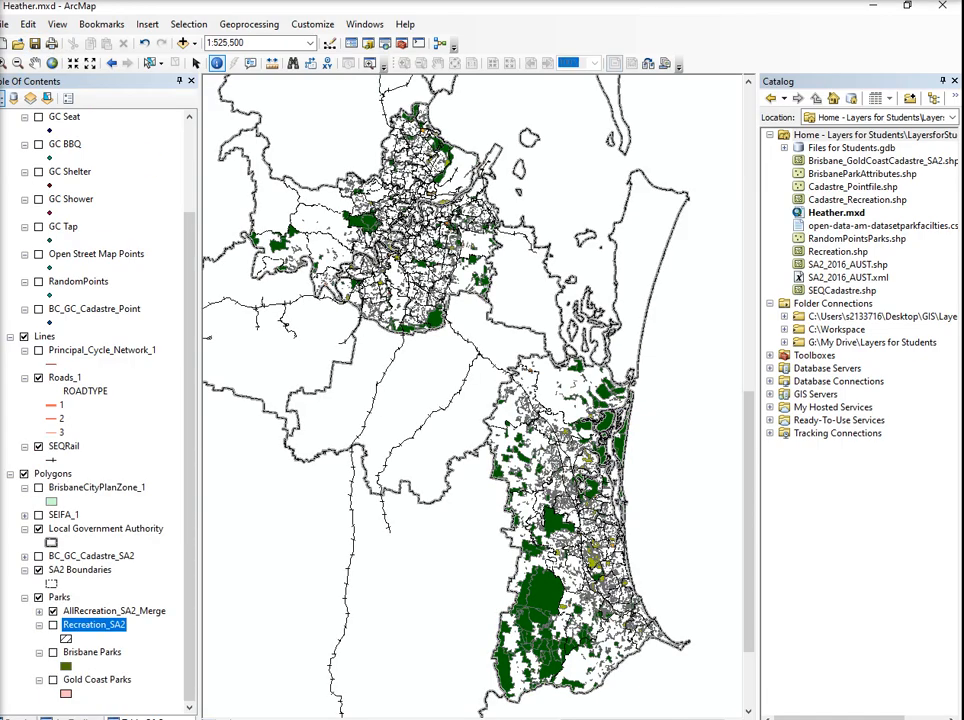
Switch to the Working.xlsx workbook in Excel and look through the records on the Parks sheet
click(395, 683)
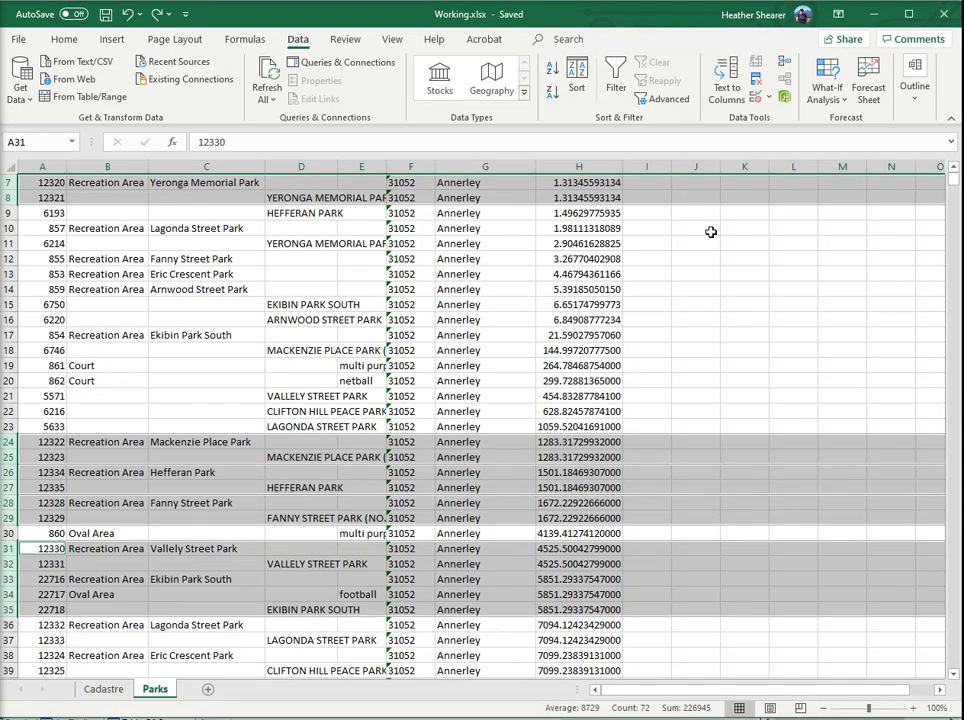
scroll(775, 371, down, 3)
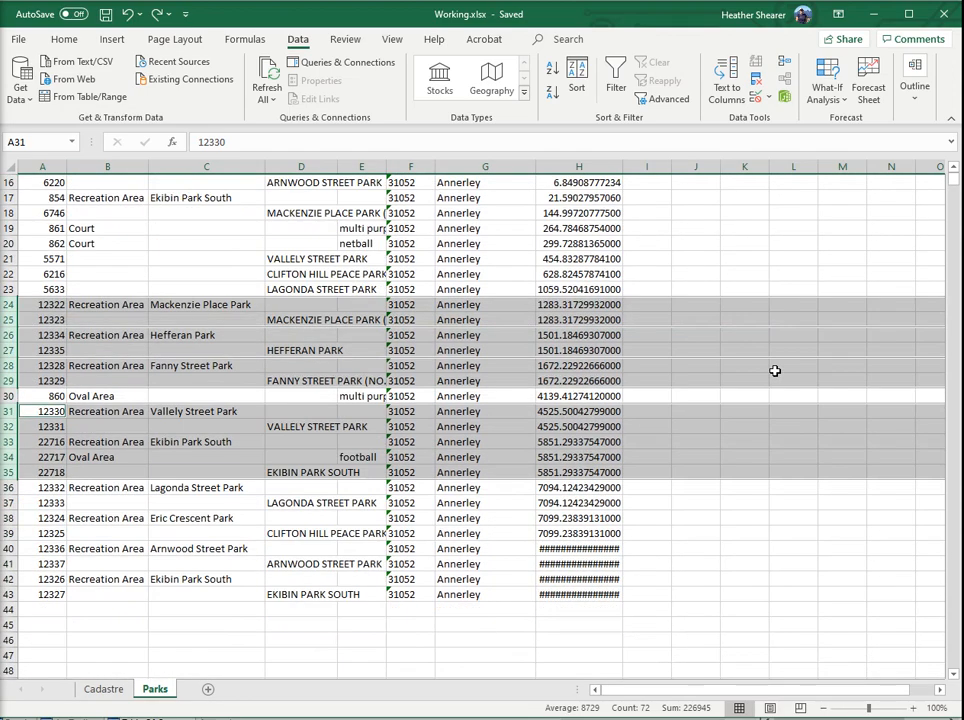
scroll(658, 485, up, 5)
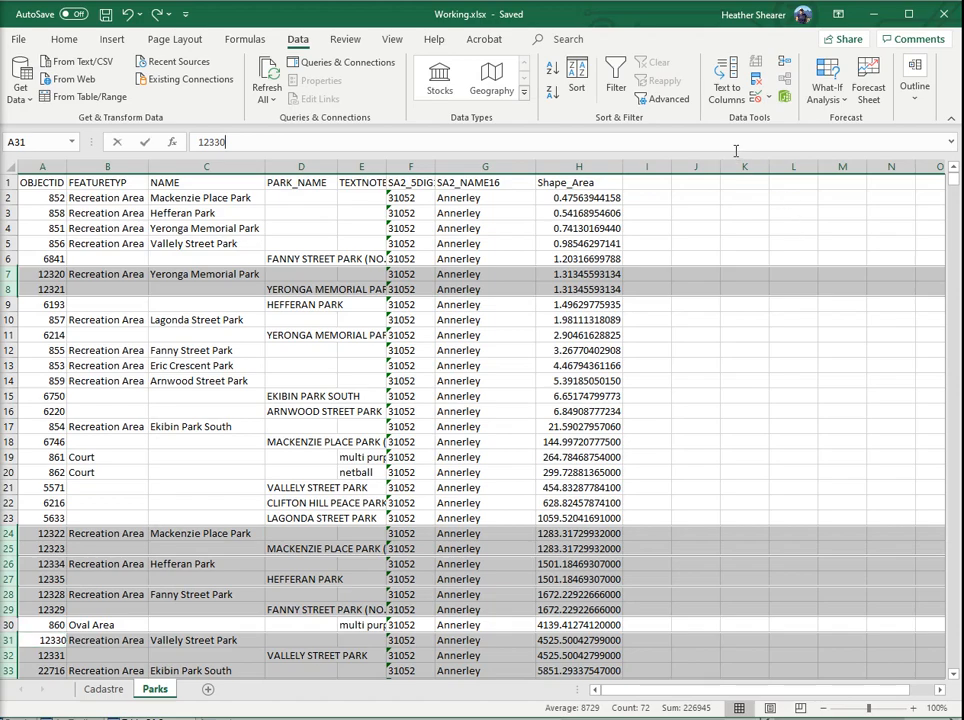
key(F2)
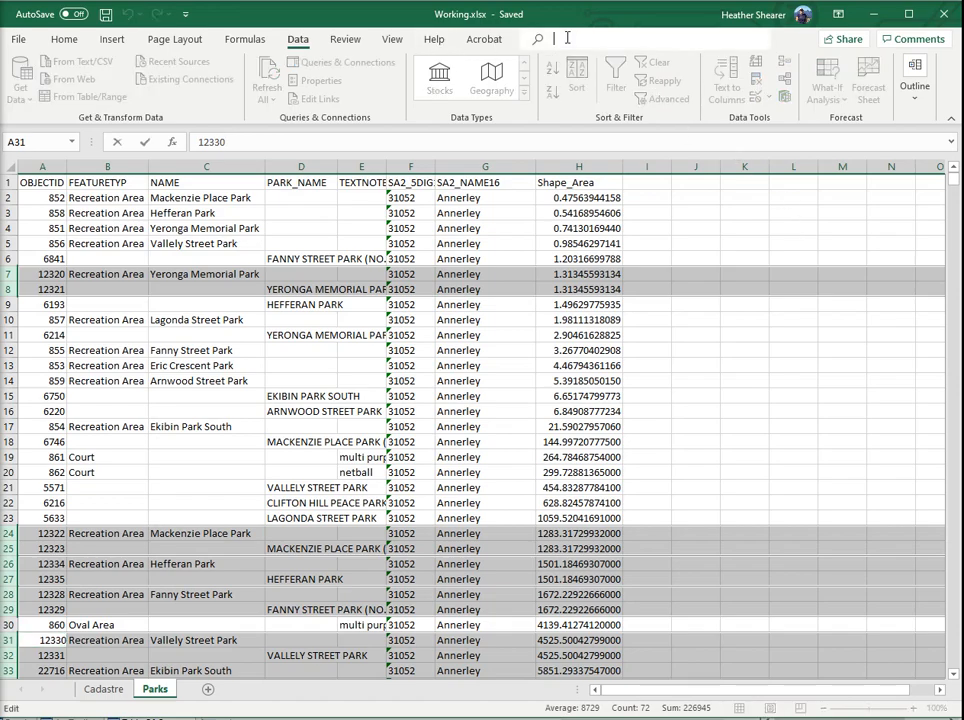
text(delete)
key(BackSpace)
key(BackSpace)
key(BackSpace)
key(BackSpace)
key(BackSpace)
text(uplca)
key(BackSpace)
key(BackSpace)
text(c)
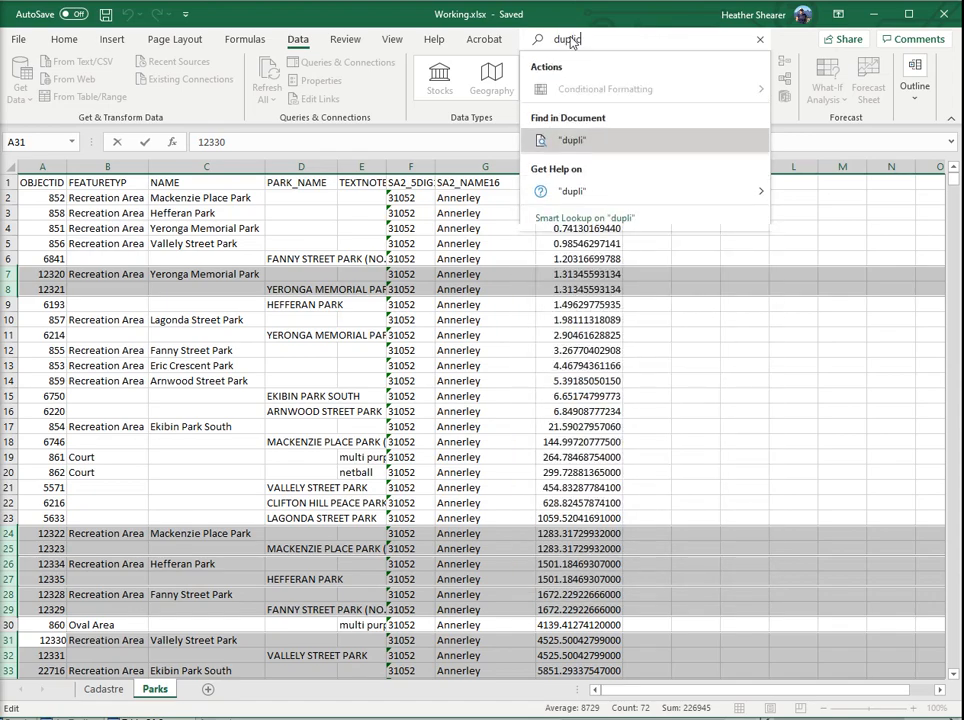
text(ates)
key(ctrl+a)
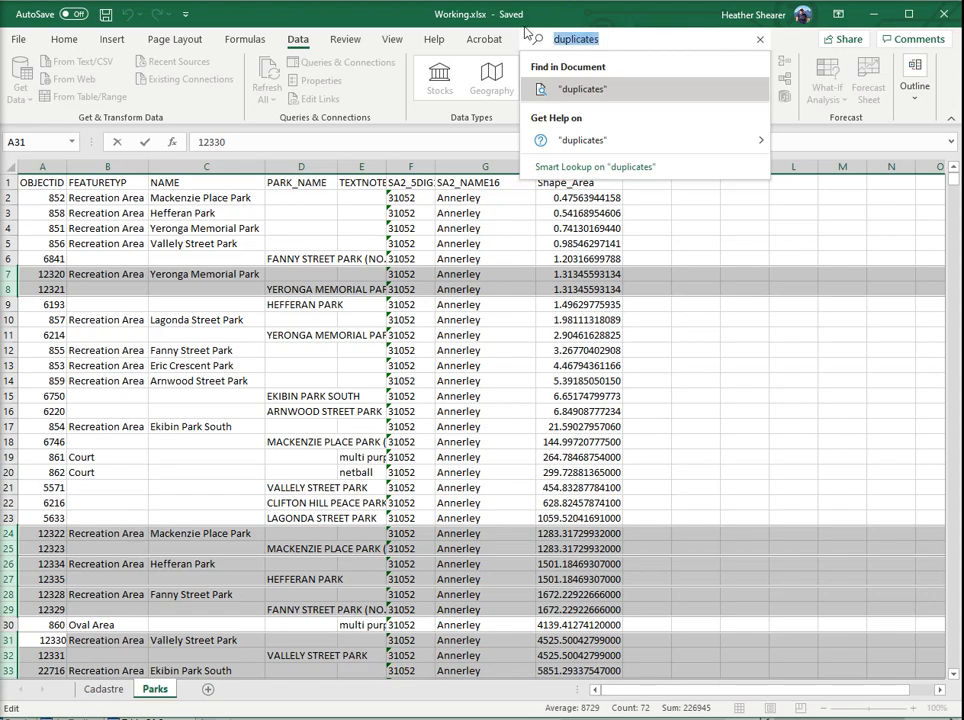
text(find)
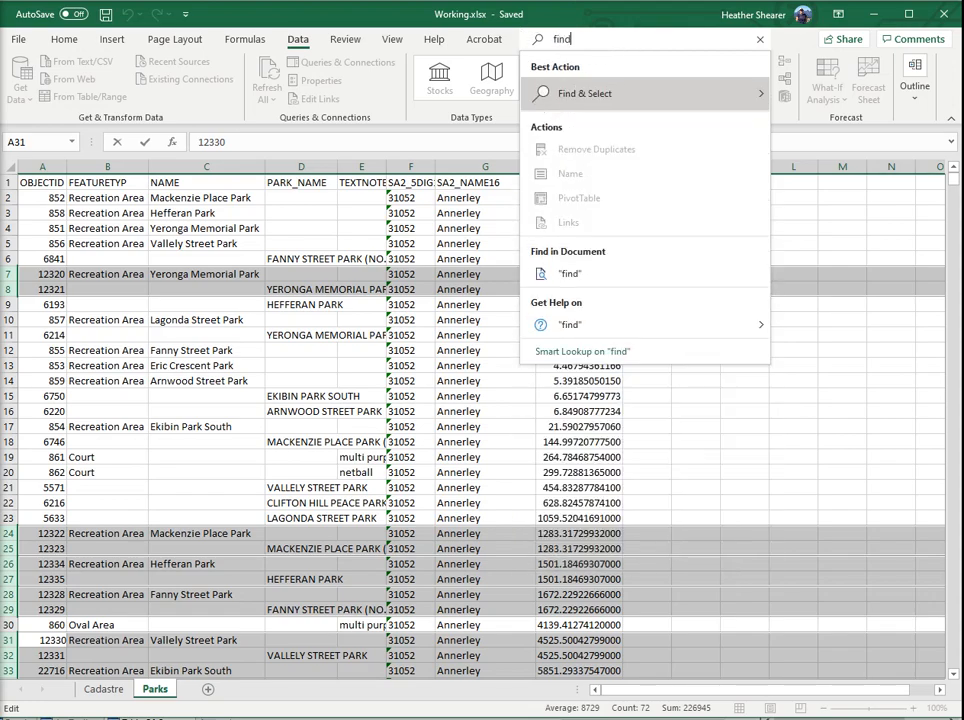
text( dupicates)
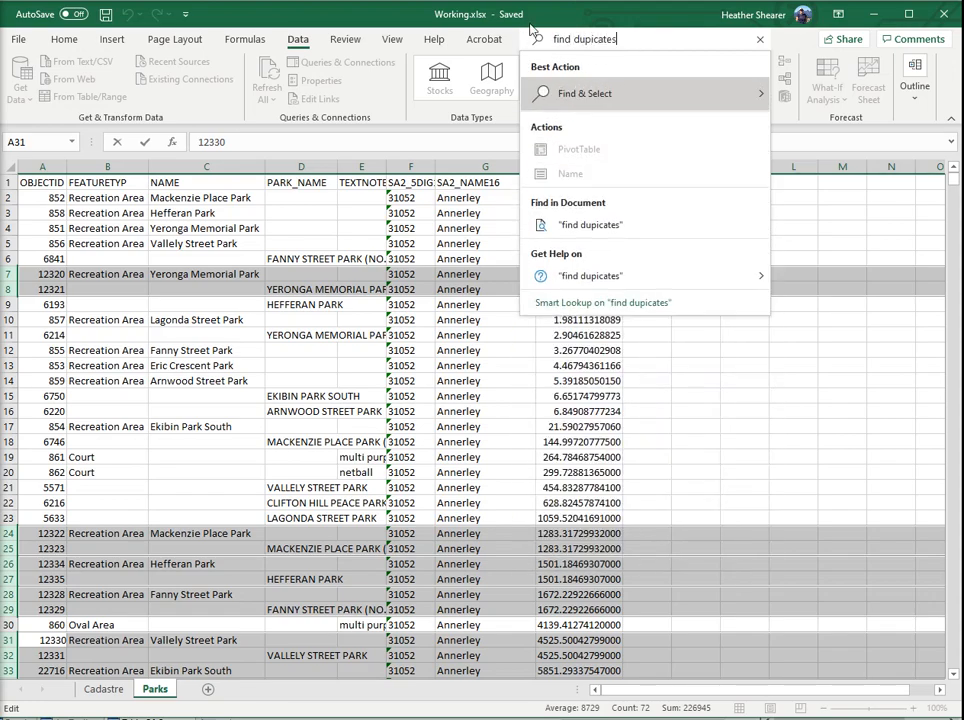
key(BackSpace)
key(BackSpace)
key(BackSpace)
key(BackSpace)
key(BackSpace)
key(BackSpace)
text(li)
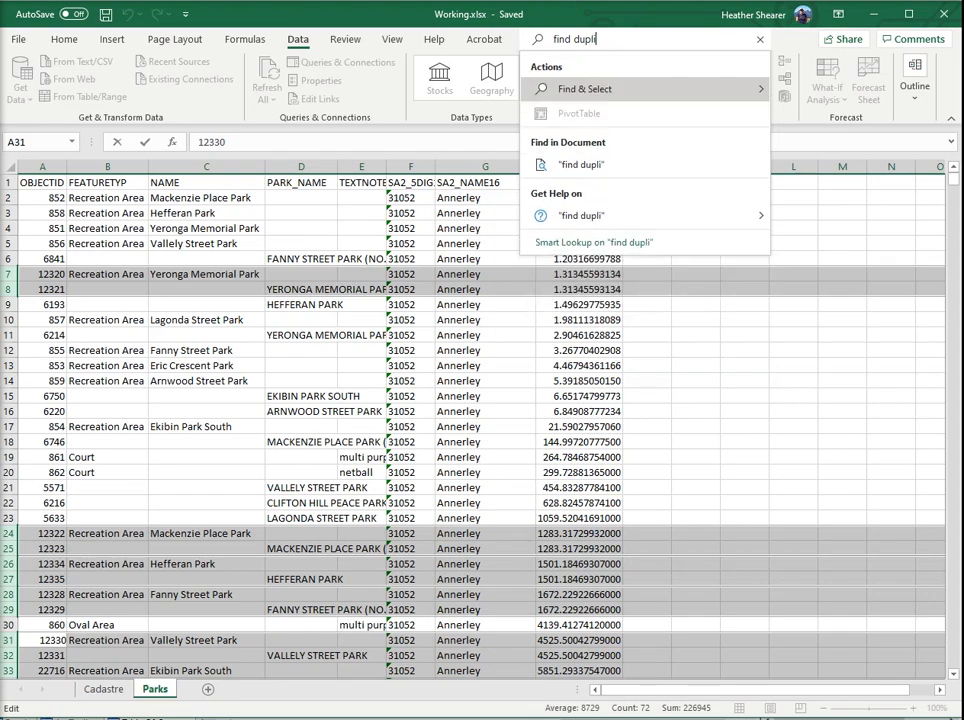
text(cates)
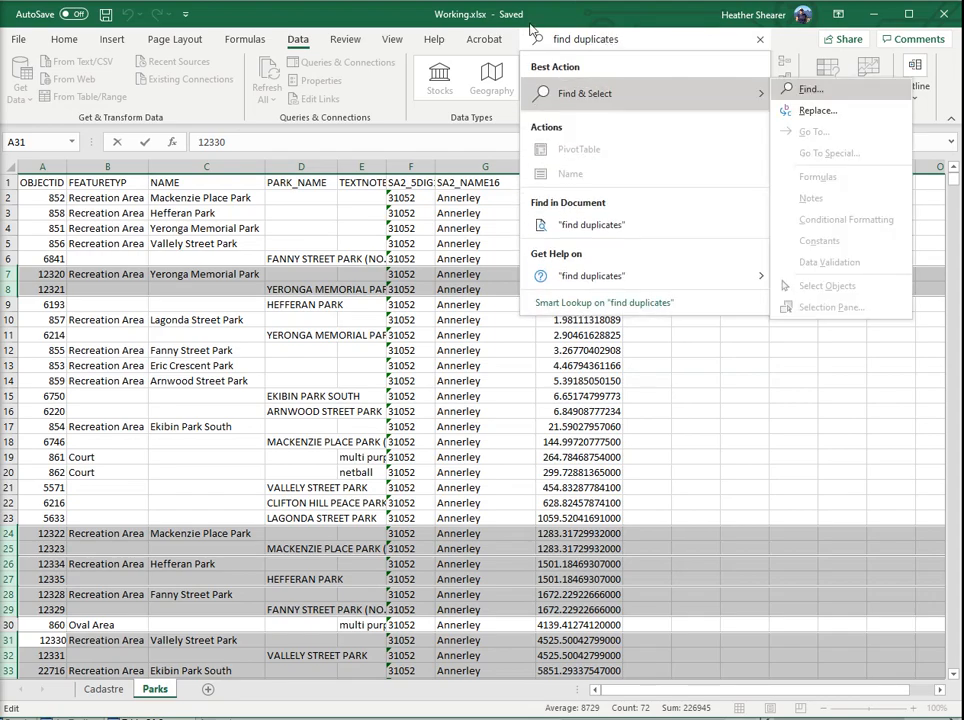
click(651, 26)
click(757, 399)
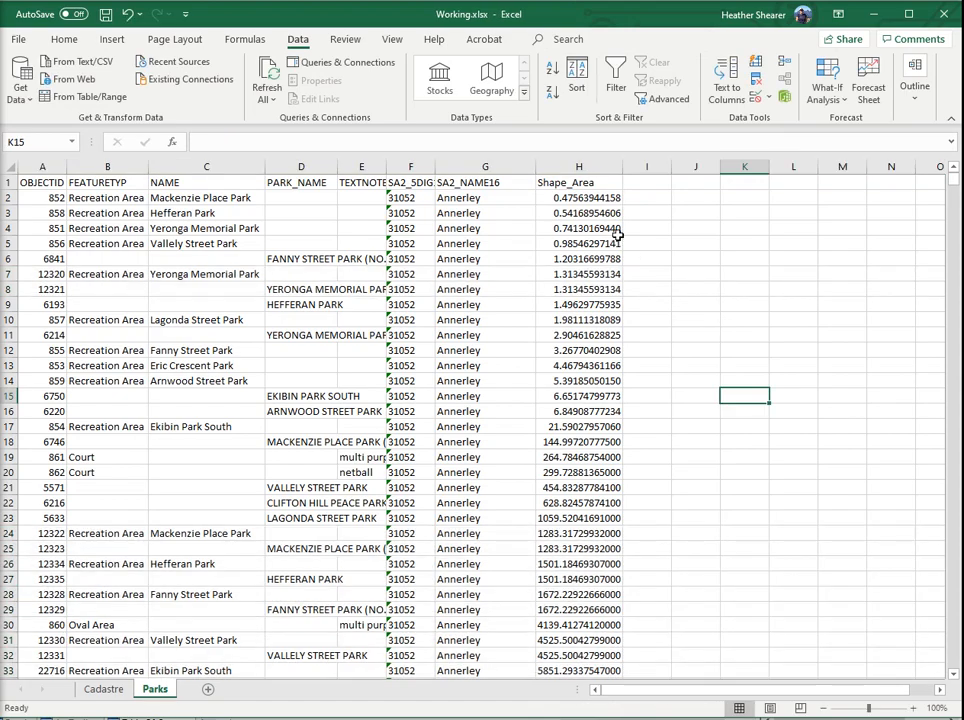
Start Remove Duplicates from the Shape_Area column, expanding the selection to the adjacent data
click(578, 166)
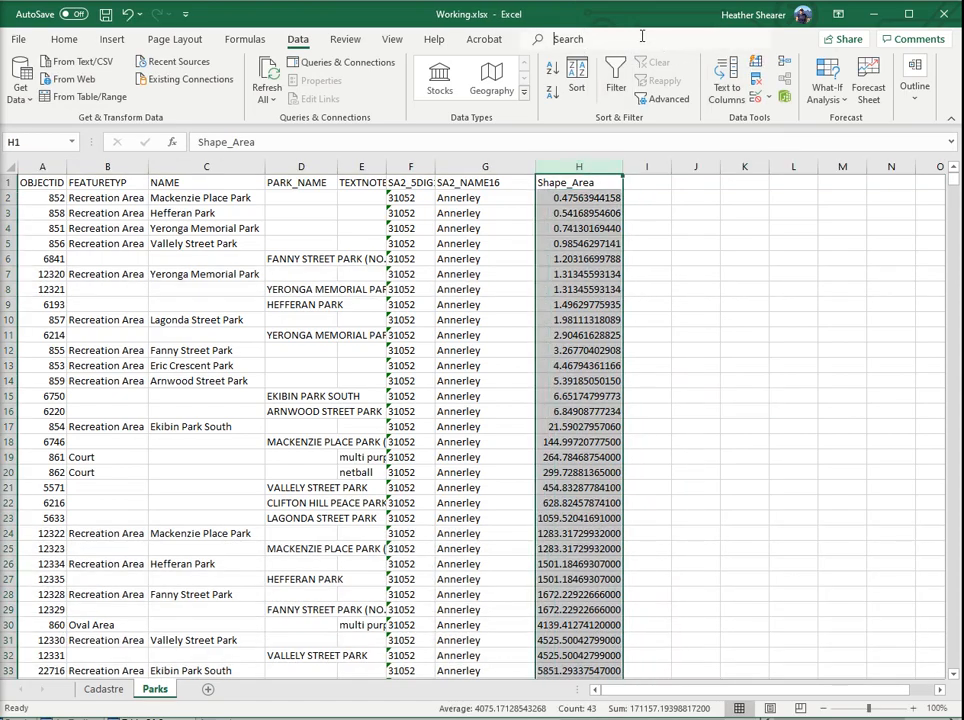
text(find du)
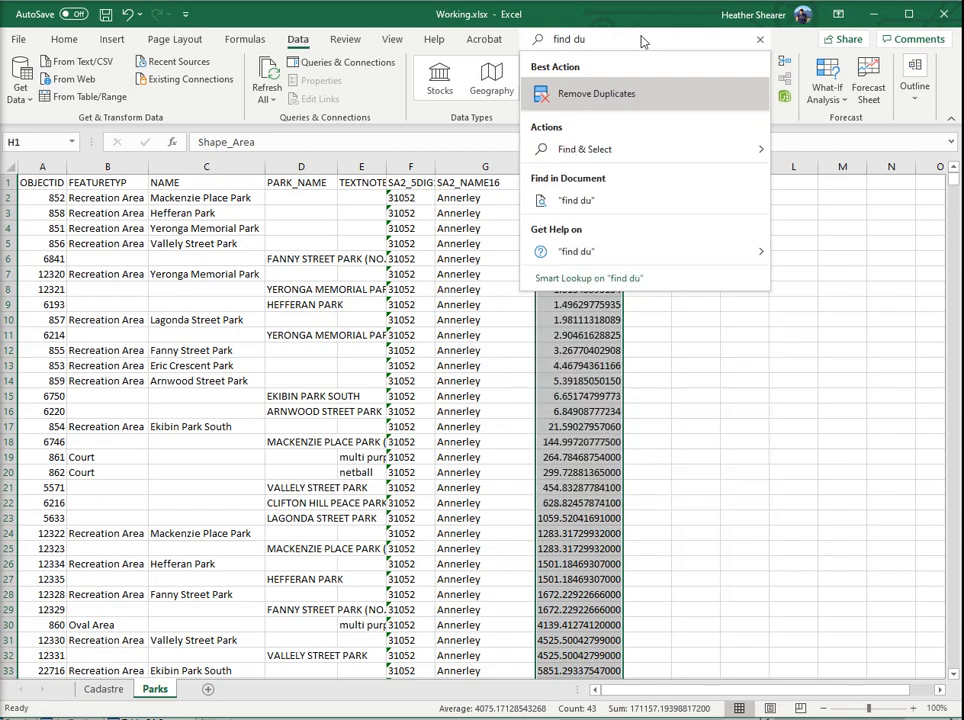
click(603, 95)
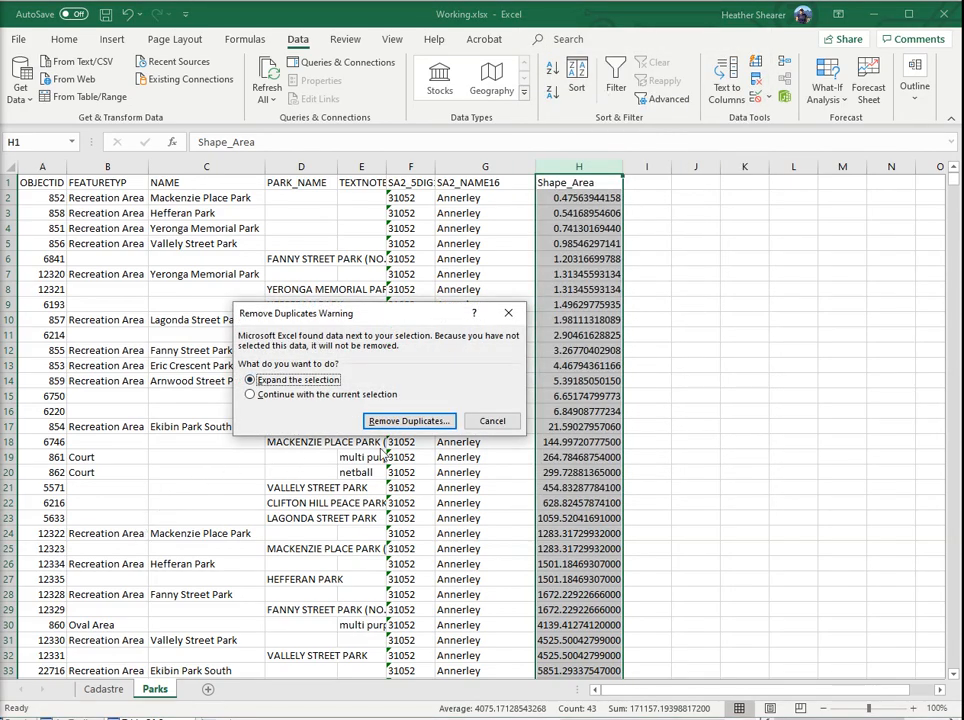
click(408, 421)
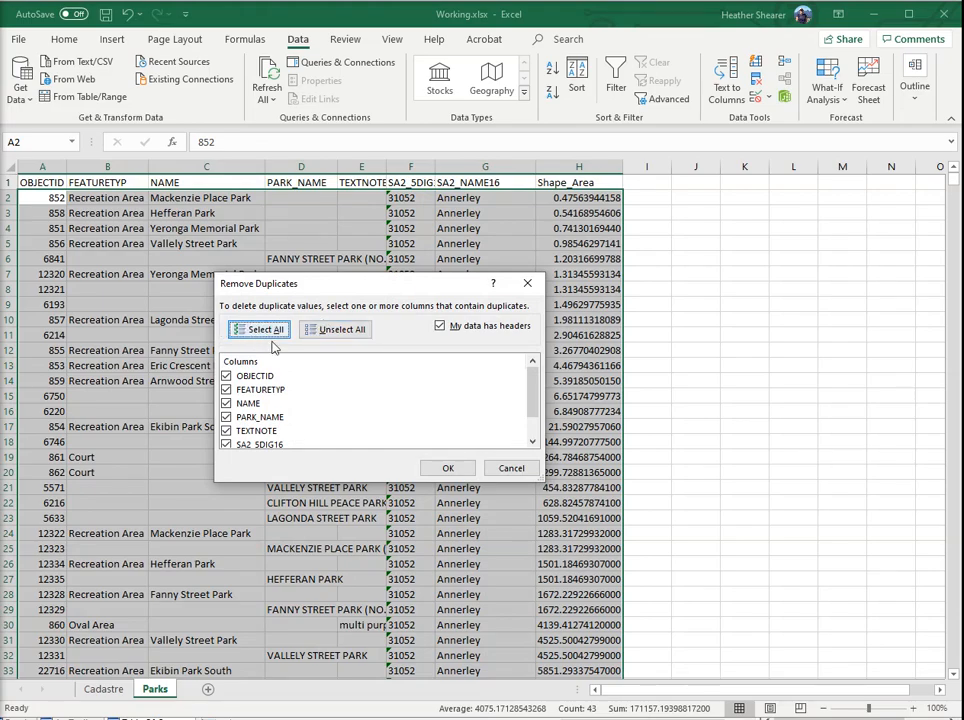
Remove the duplicate rows by comparing only the Shape_Area column
click(333, 330)
scroll(301, 414, down, 1)
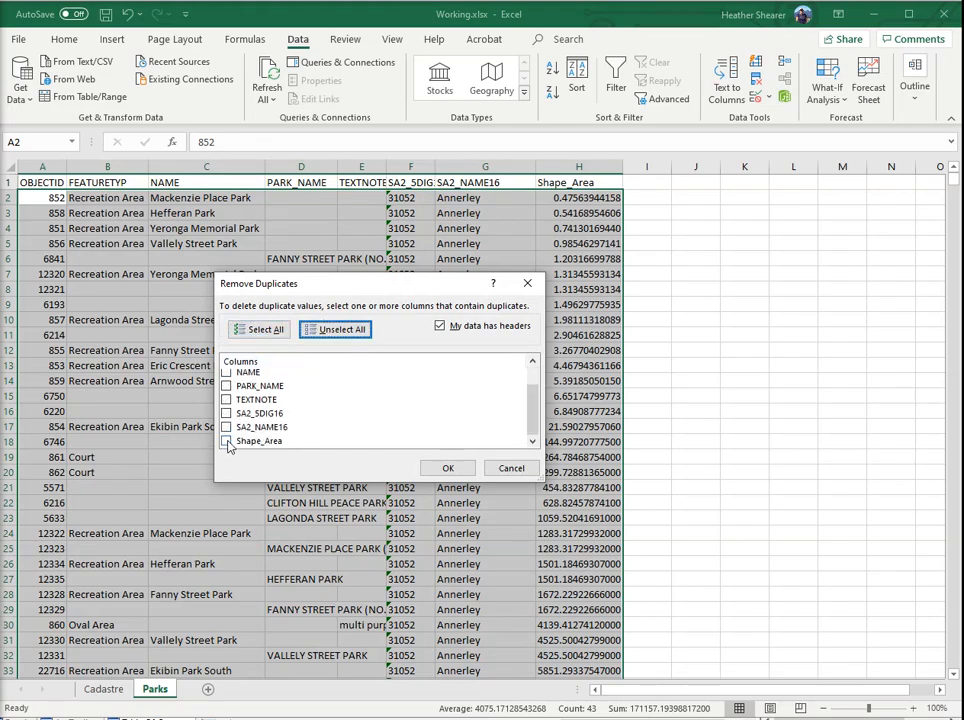
click(227, 441)
click(448, 468)
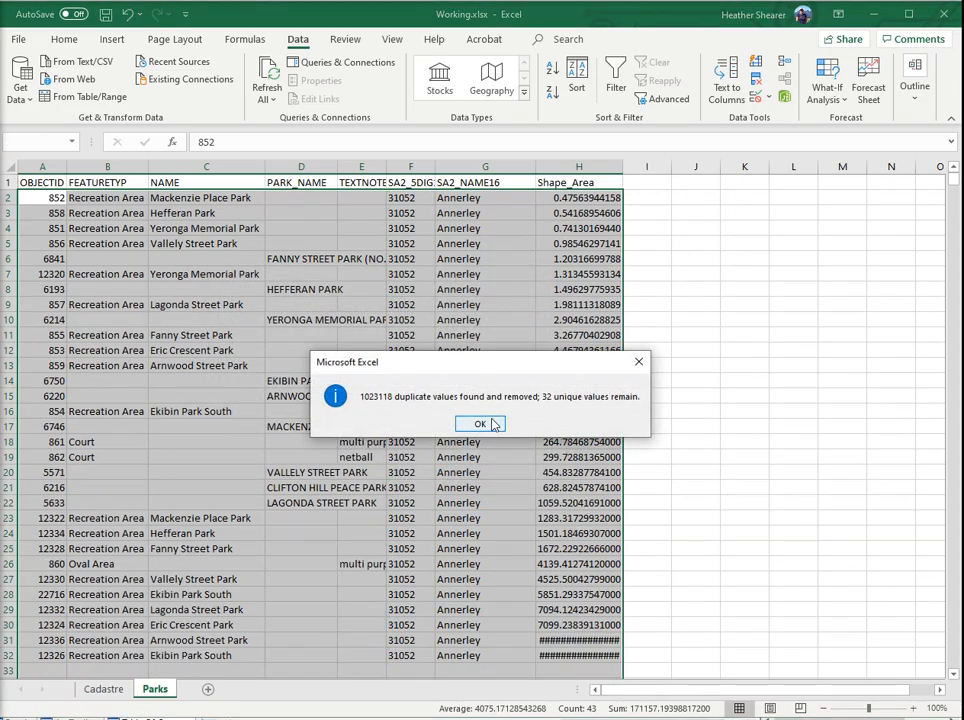
click(497, 425)
Sum the Shape_Area values in cell H33 with =SUM(H2:H32)
scroll(816, 473, down, 2)
click(580, 582)
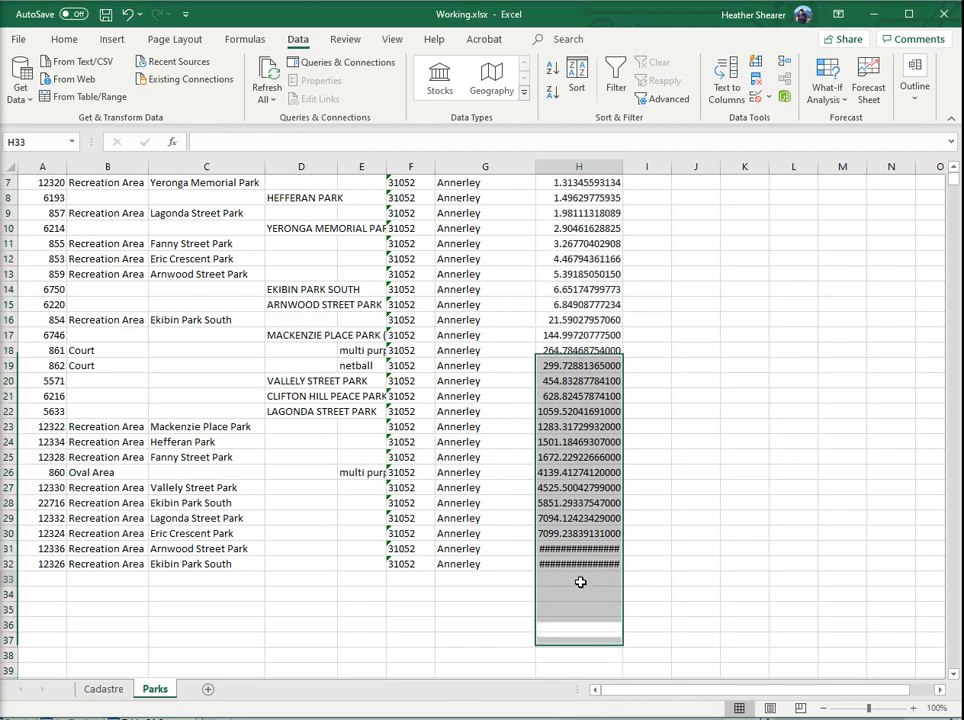
click(64, 39)
click(727, 62)
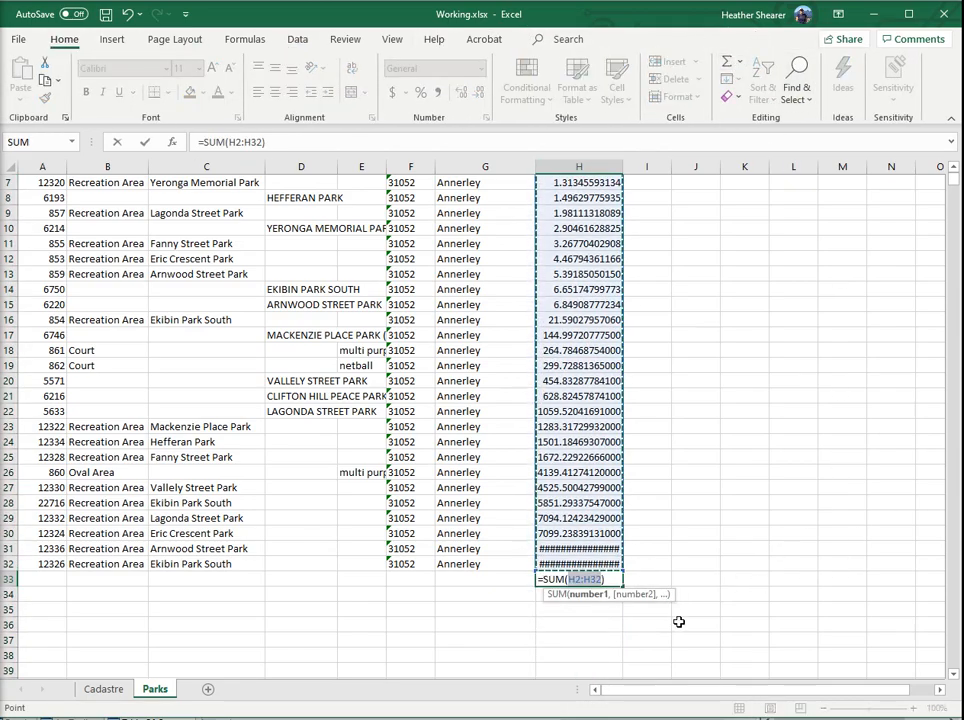
key(Return)
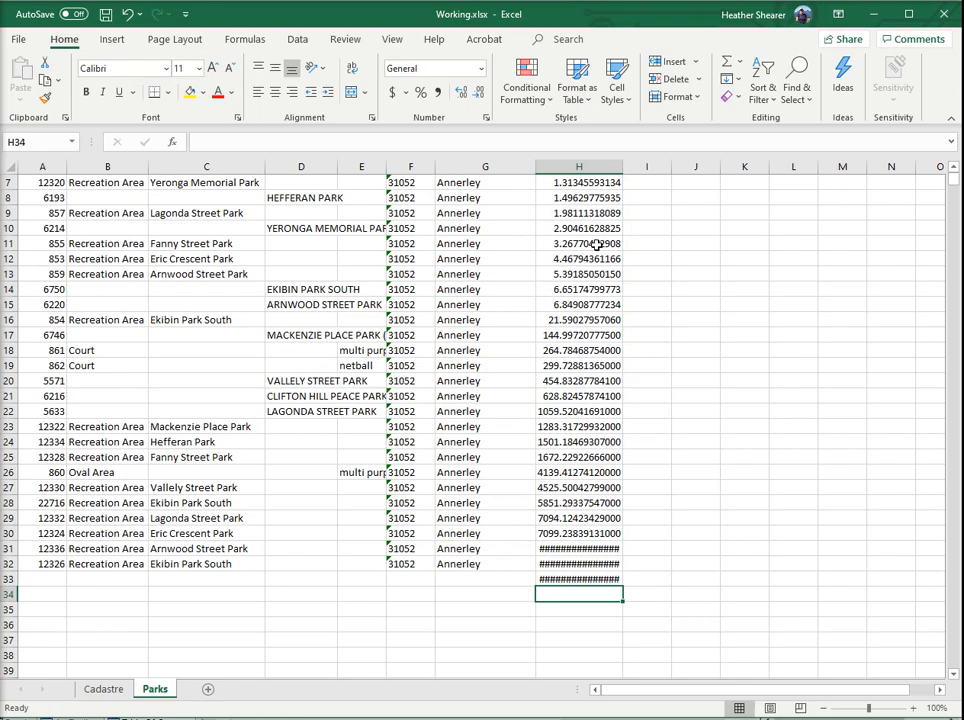
Format the Shape_Area column to two decimal places and save the workbook
click(585, 166)
click(480, 92)
double_click(480, 92)
double_click(480, 92)
double_click(480, 92)
triple_click(480, 92)
click(480, 92)
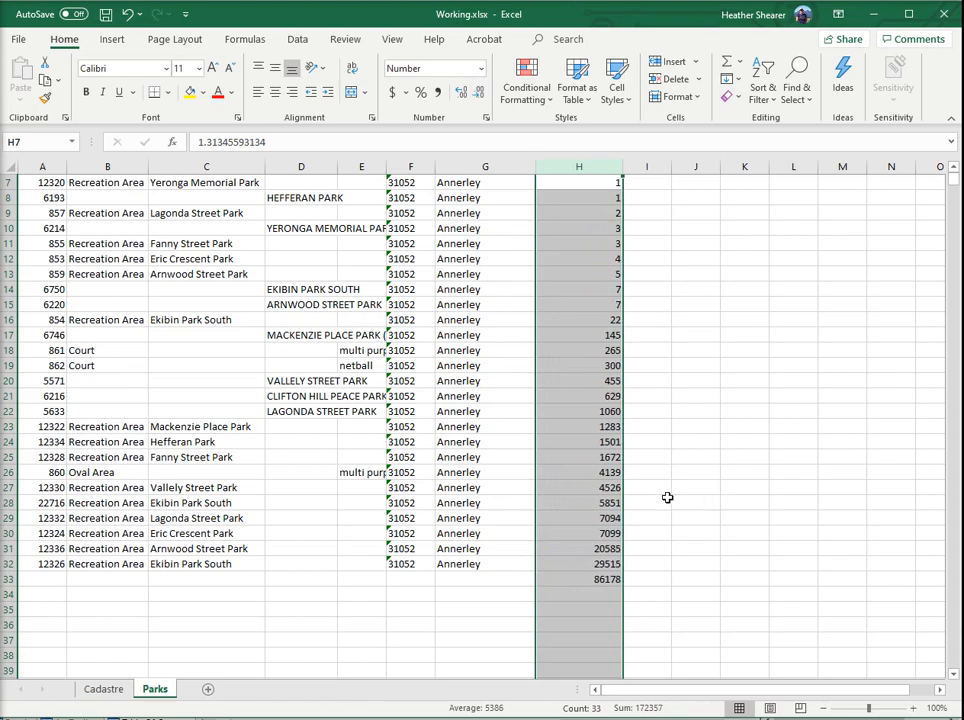
click(463, 94)
click(463, 94)
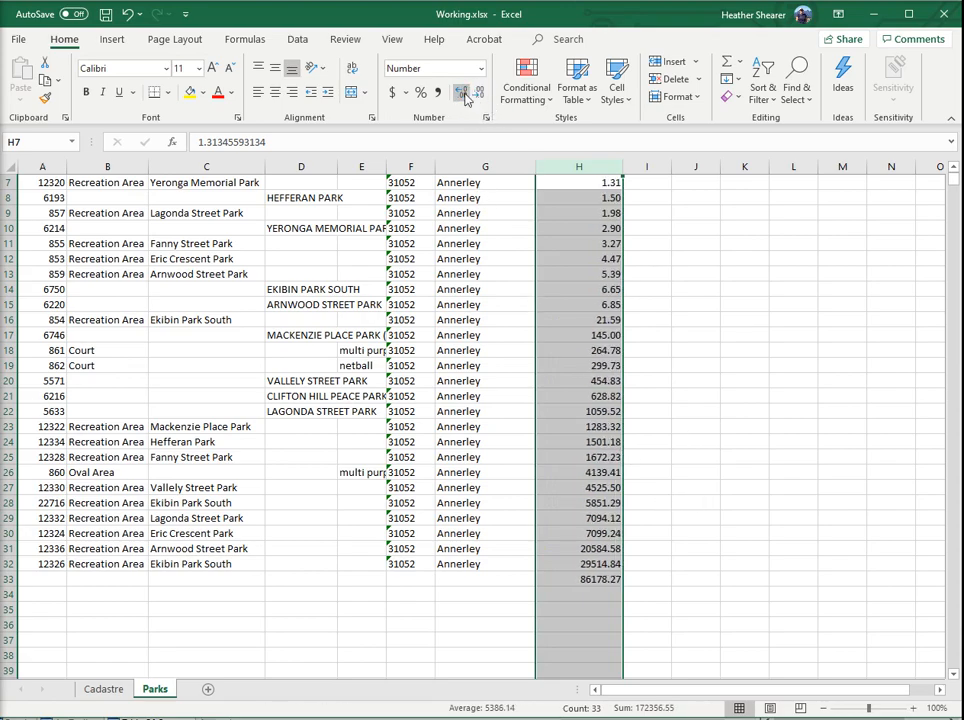
click(793, 548)
click(105, 14)
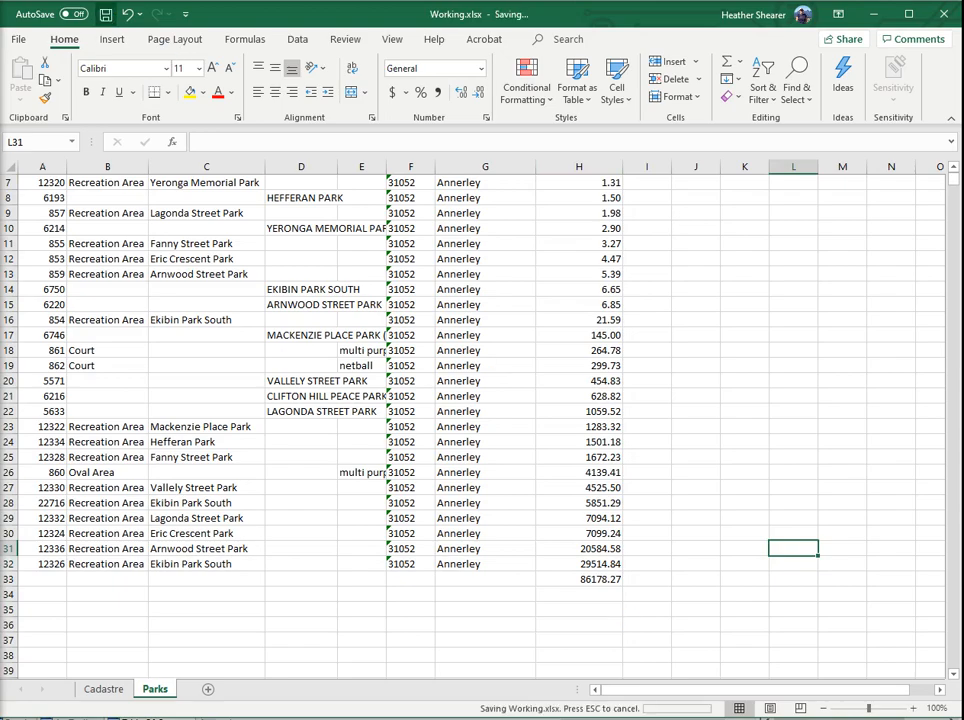